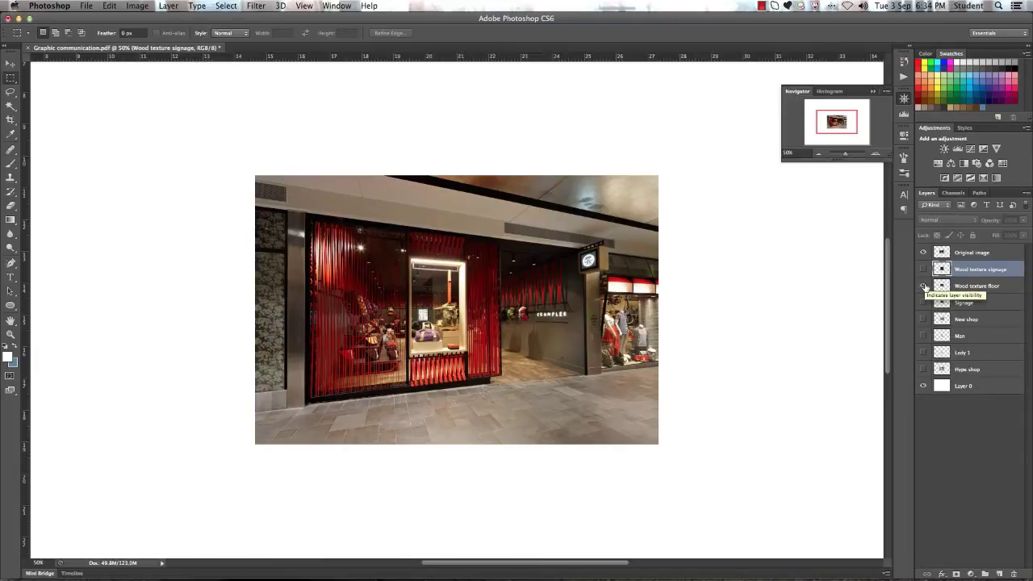
Make the Wood texture floor layer visible and select it.
click(924, 287)
click(980, 288)
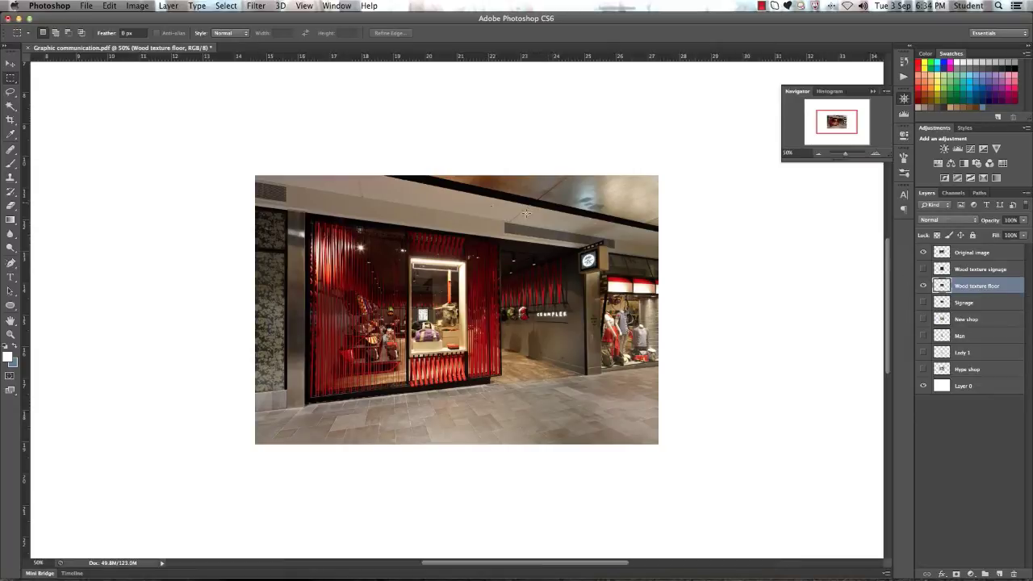
Move the wood texture to the photo's top right and drop Original image just above Layer 0.
click(10, 66)
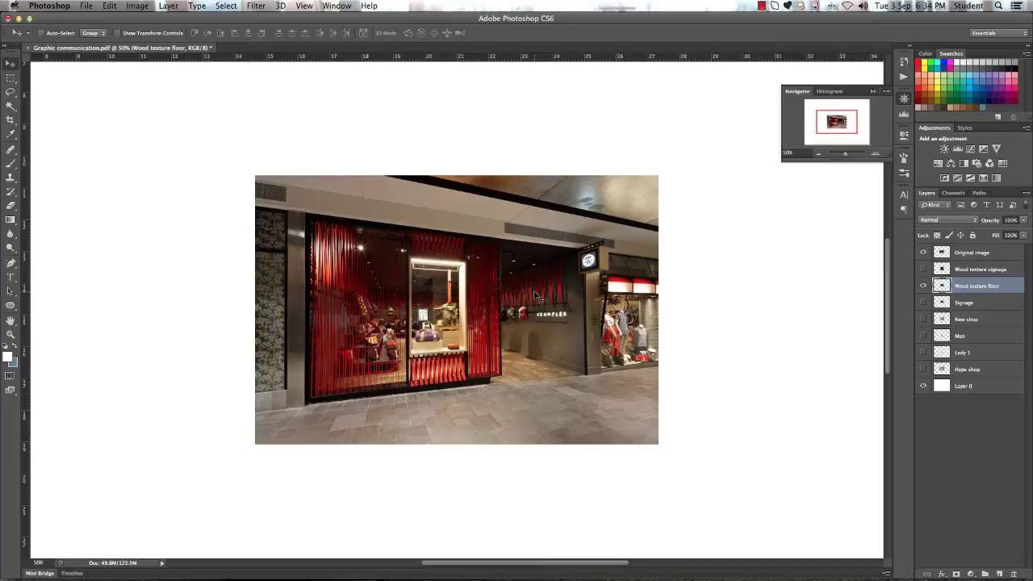
drag(535, 297, 666, 224)
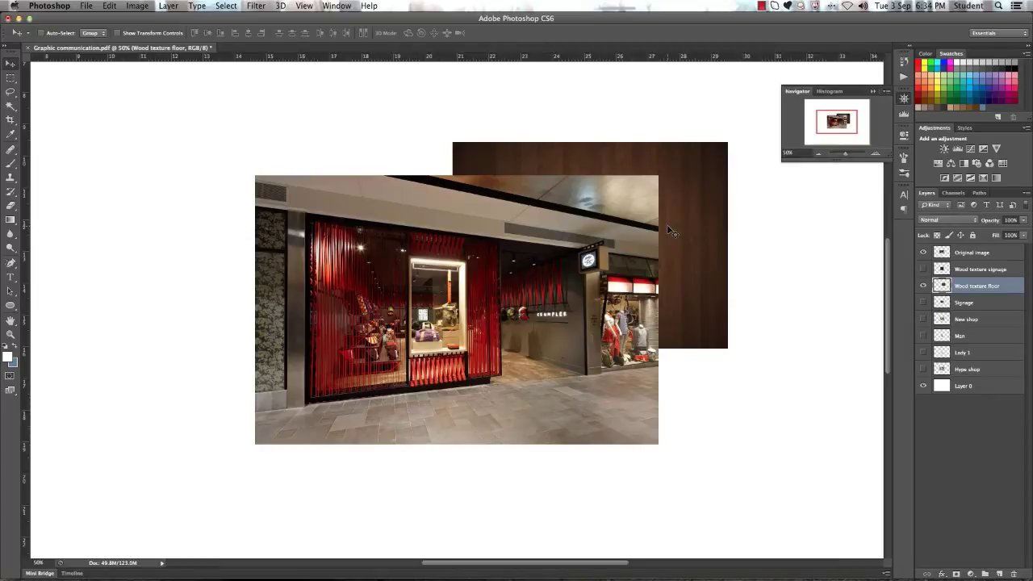
click(1006, 253)
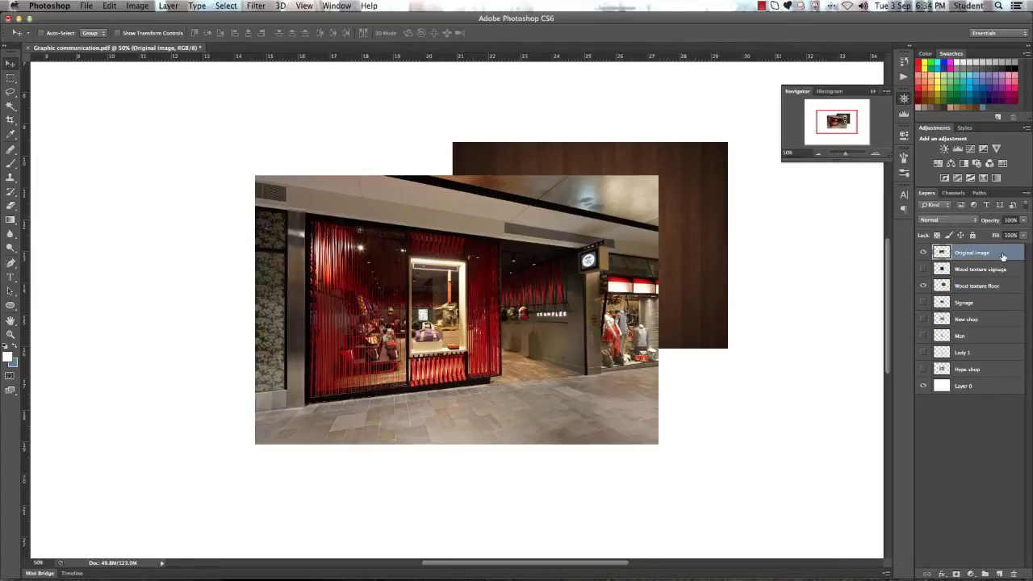
drag(1003, 256, 991, 370)
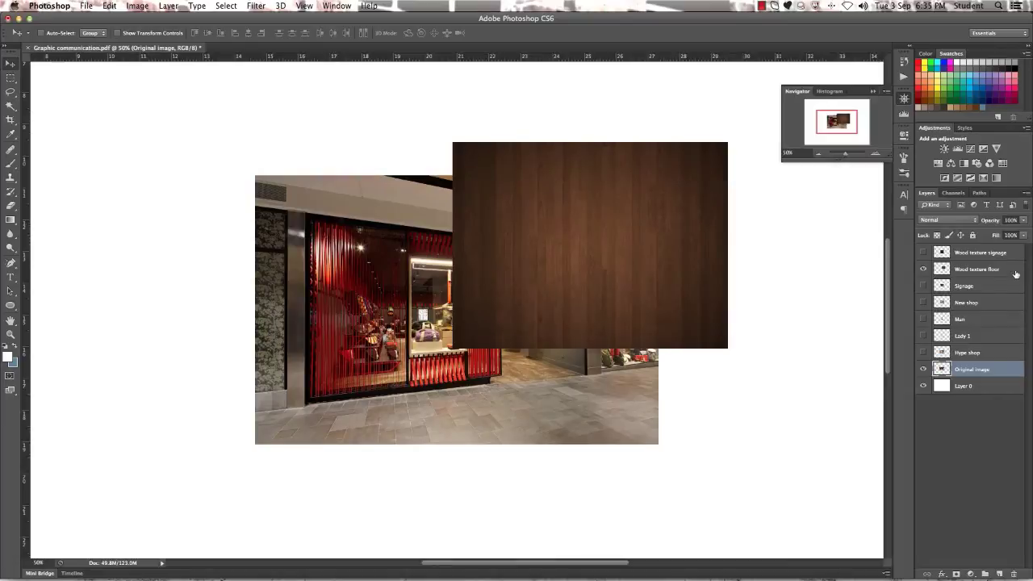
Preview the wood layer at 40% opacity, restore 100%, then move it over the photo's lower right.
click(1016, 274)
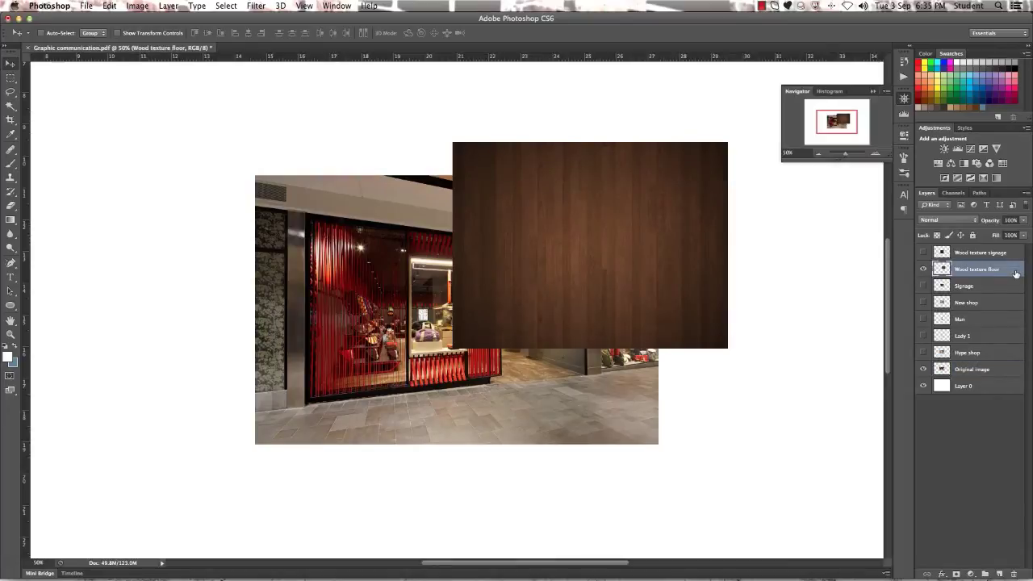
click(1010, 219)
text(40)
key(Return)
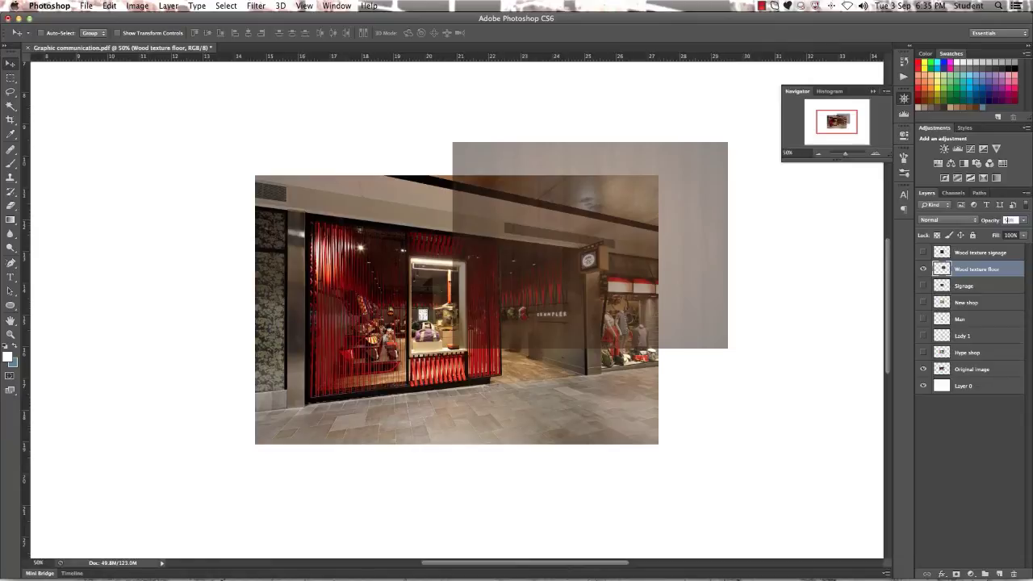
text(100)
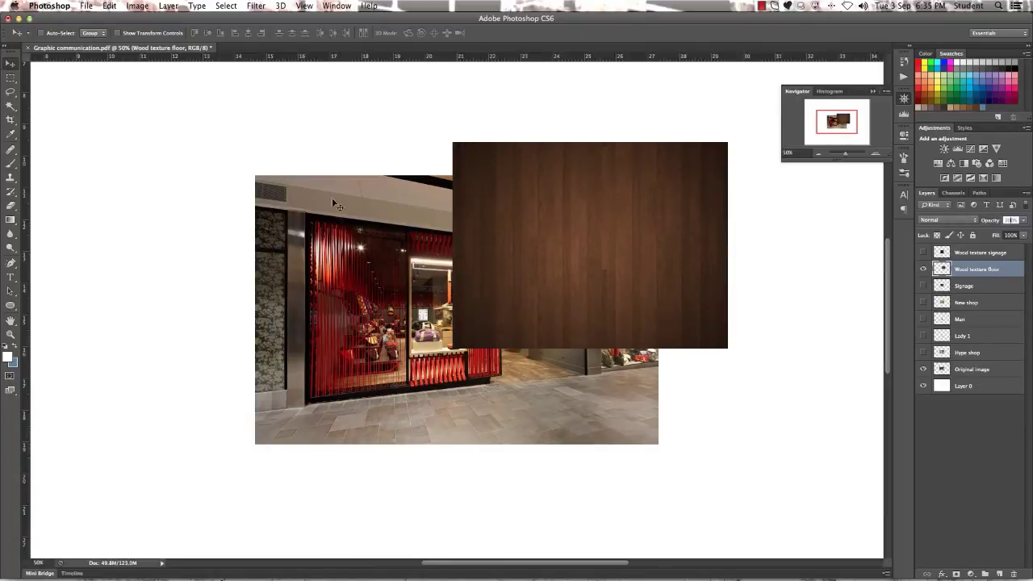
drag(597, 277, 626, 412)
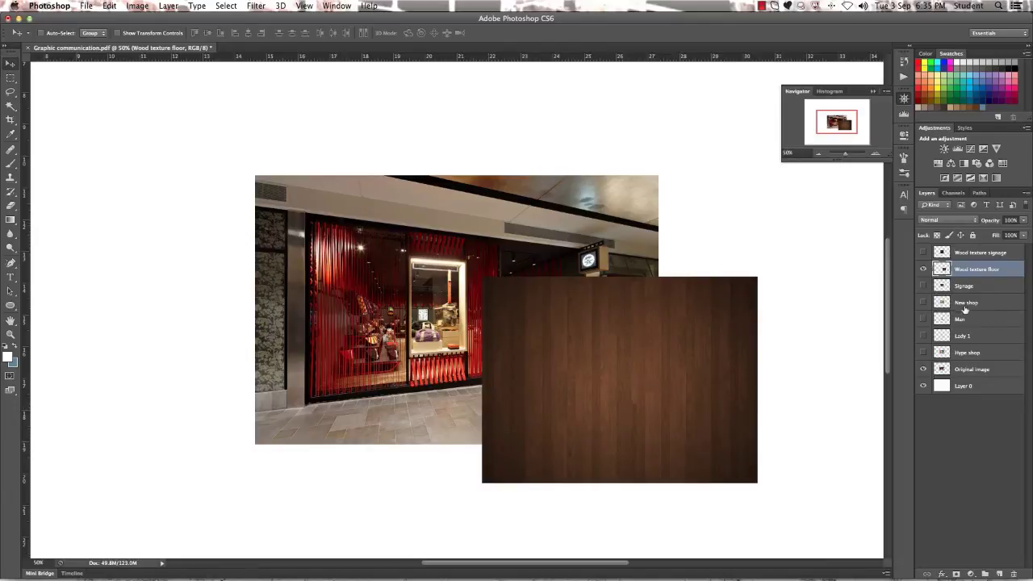
Duplicate Wood texture floor under its default copy name and move the copy left across the lower half.
right_click(1009, 269)
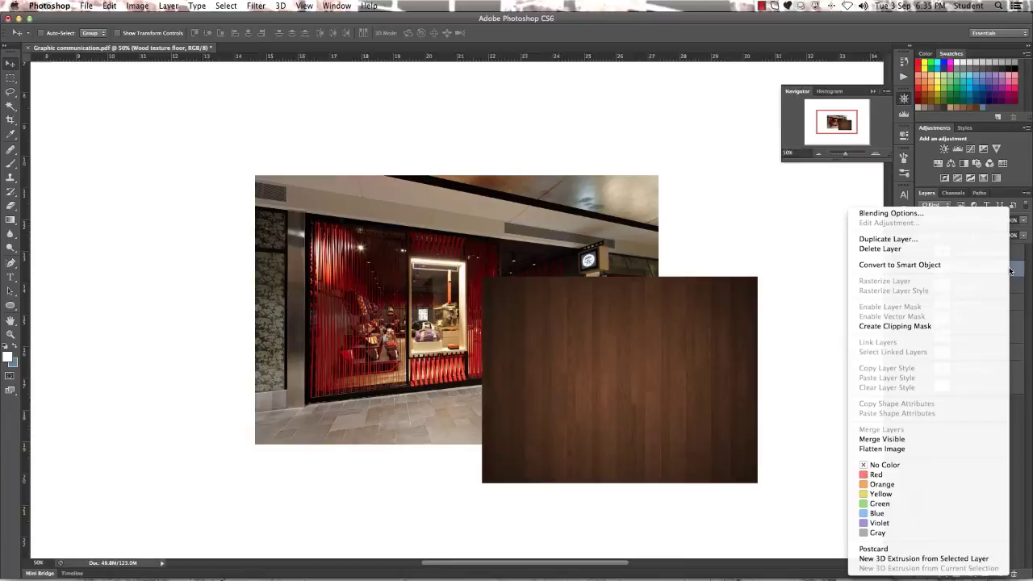
click(972, 240)
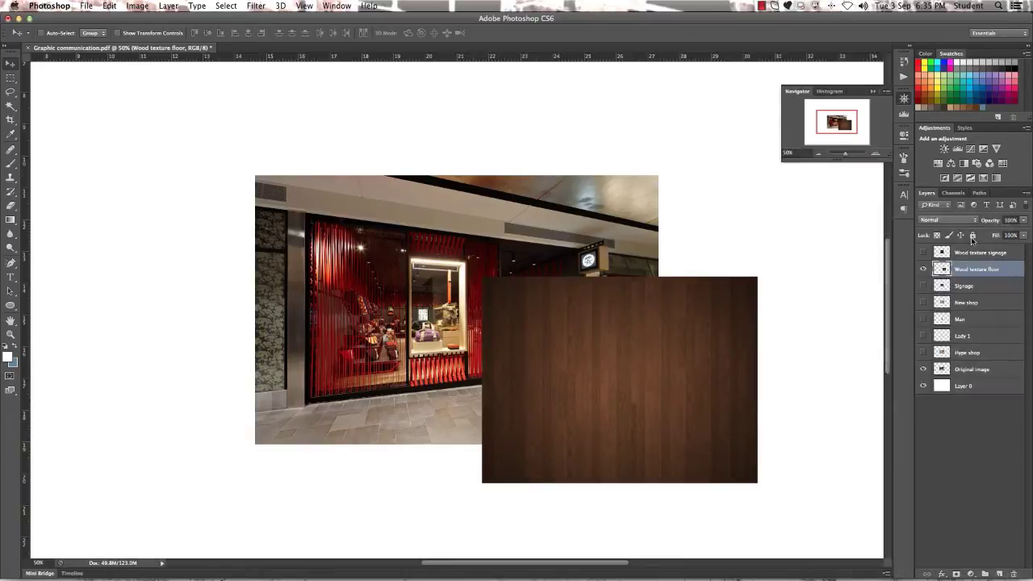
click(515, 263)
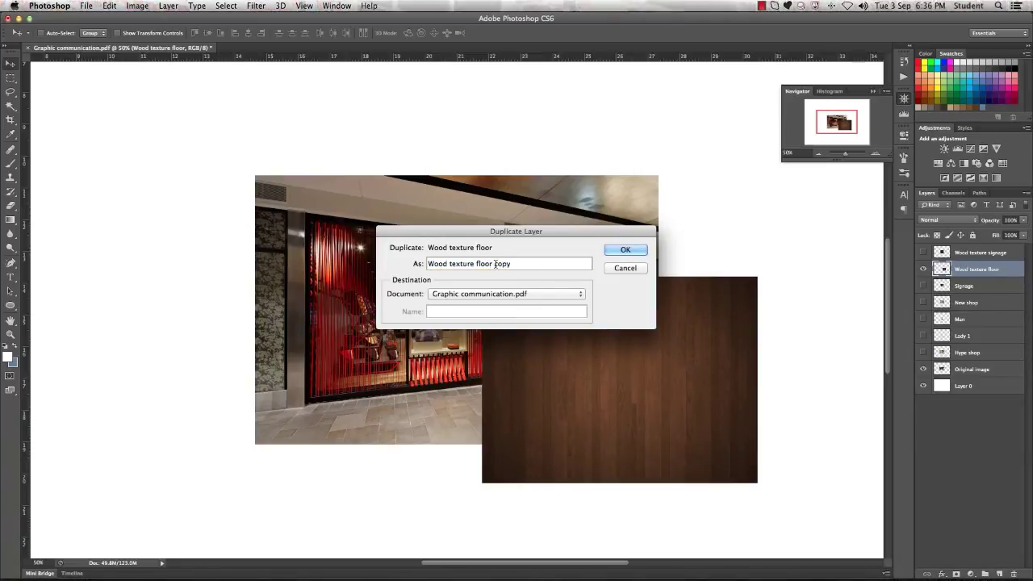
click(626, 251)
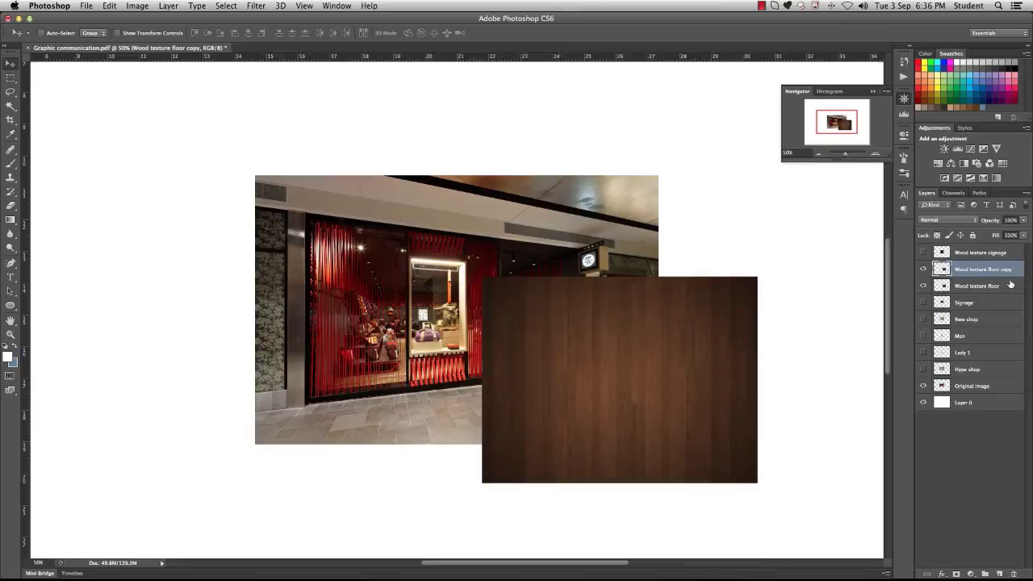
drag(692, 371, 418, 383)
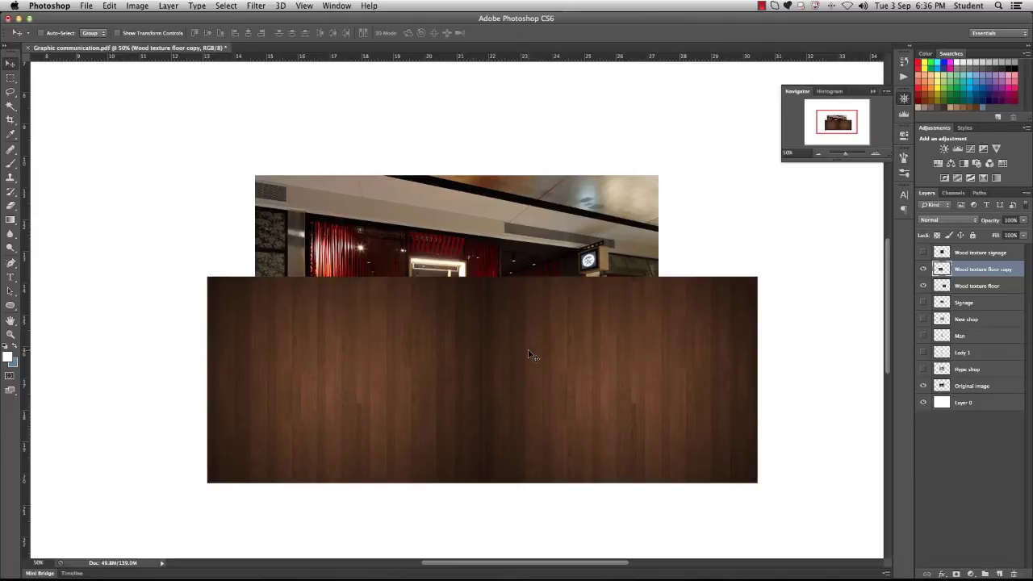
Marquee a central strip over the shop entrance and delete it from both wood layers.
click(11, 79)
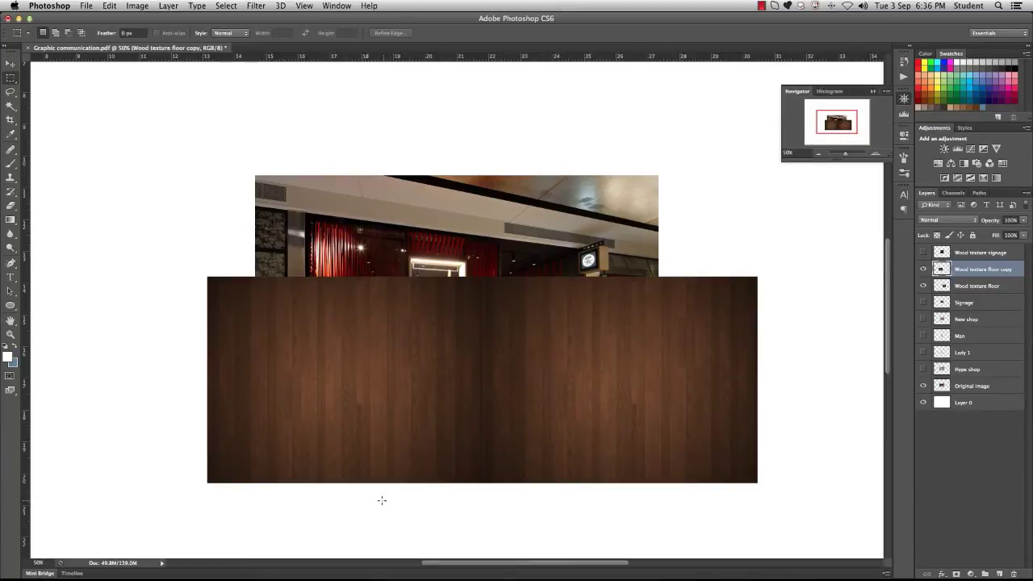
drag(386, 495, 575, 266)
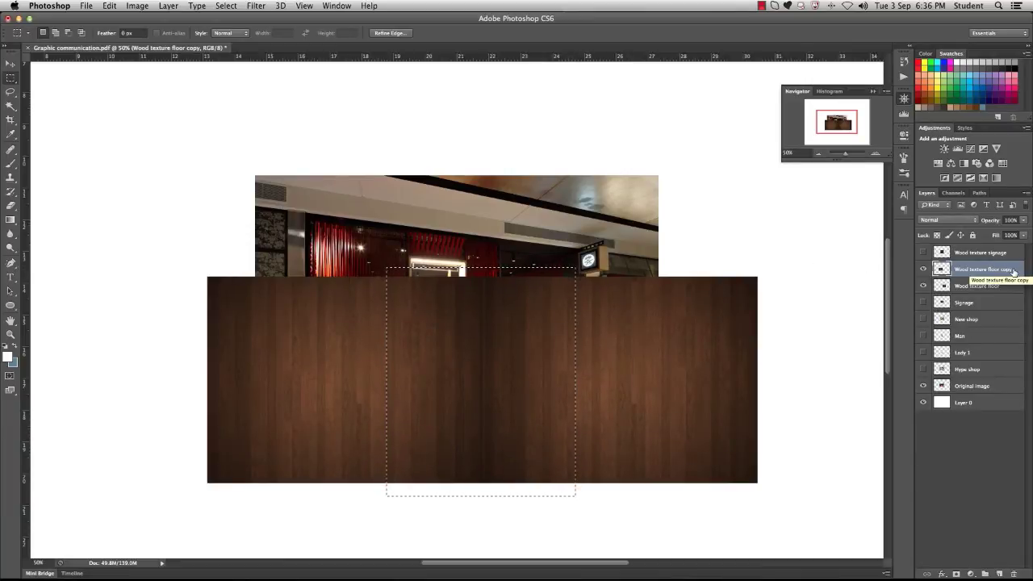
key(Delete)
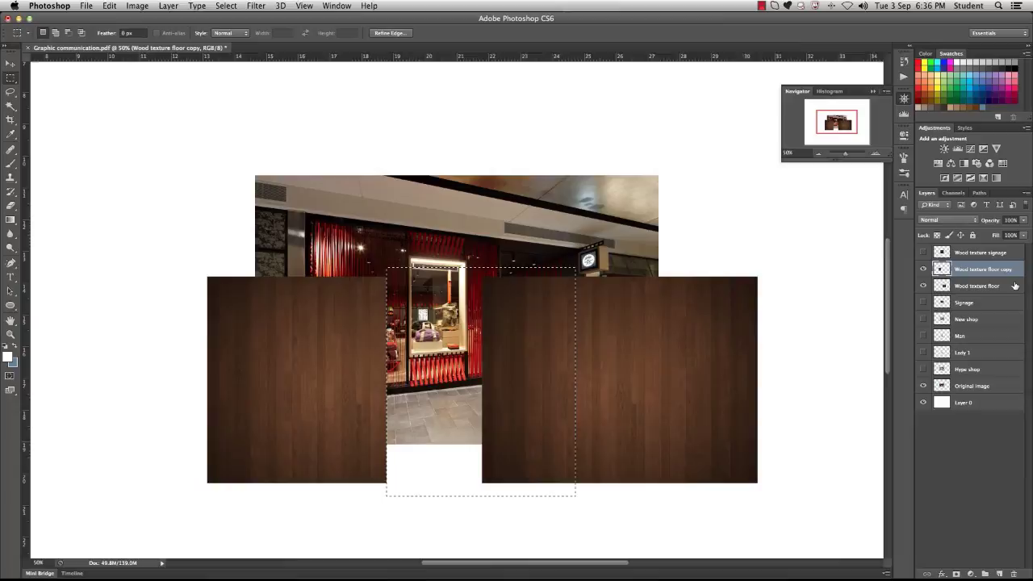
click(1015, 286)
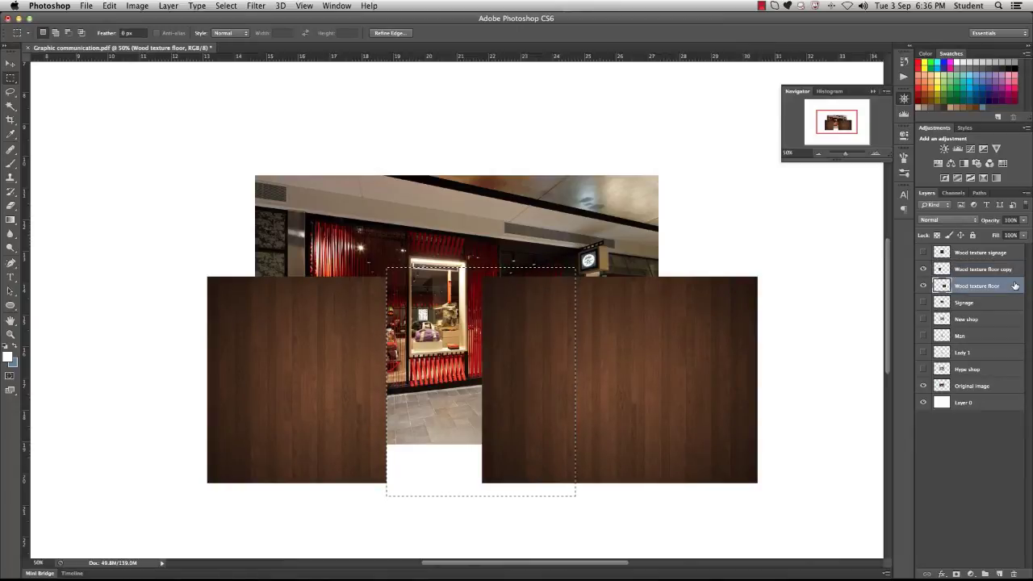
key(Delete)
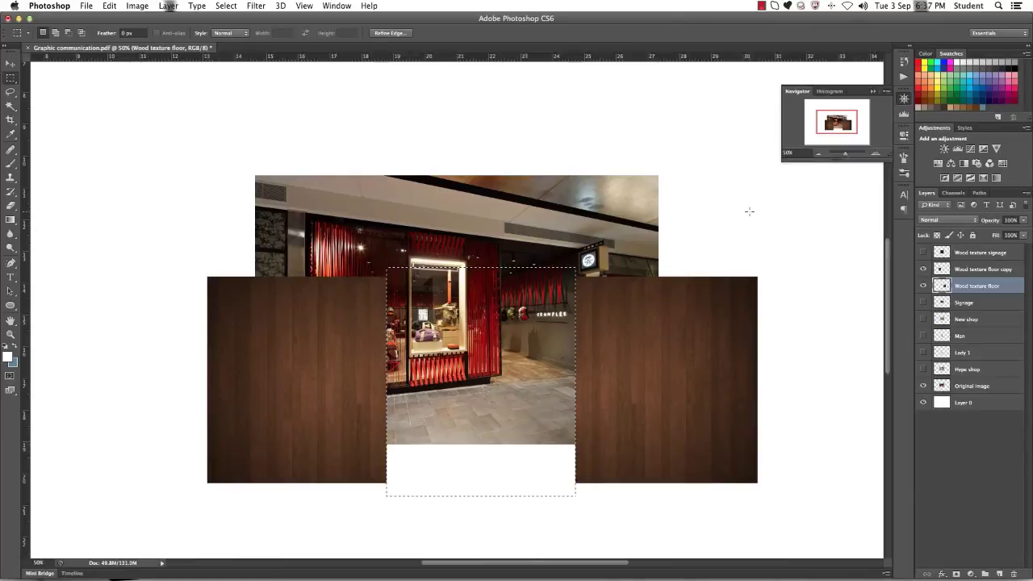
Deselect the strip and reselect the Wood texture floor layer.
right_click(749, 212)
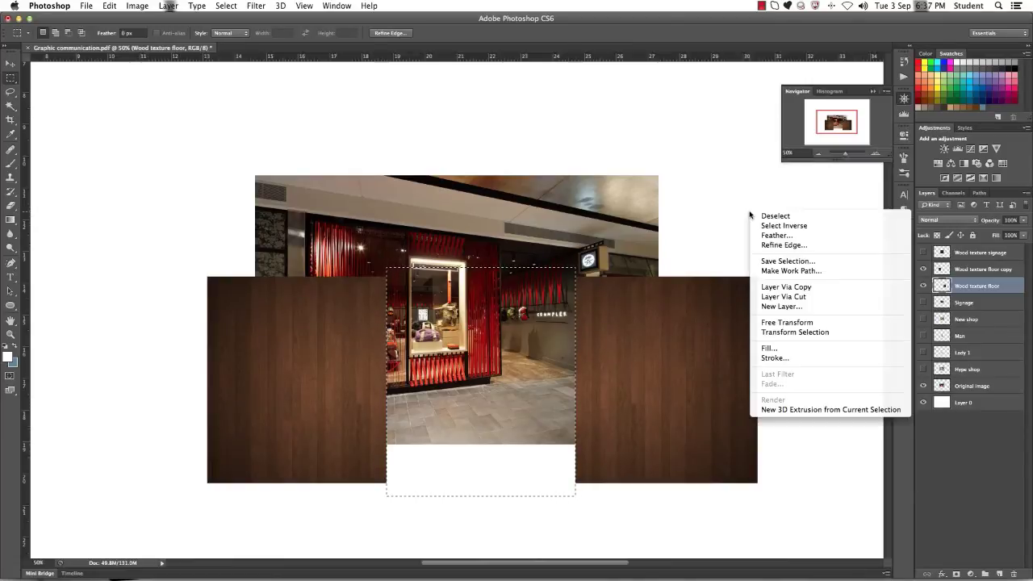
click(828, 215)
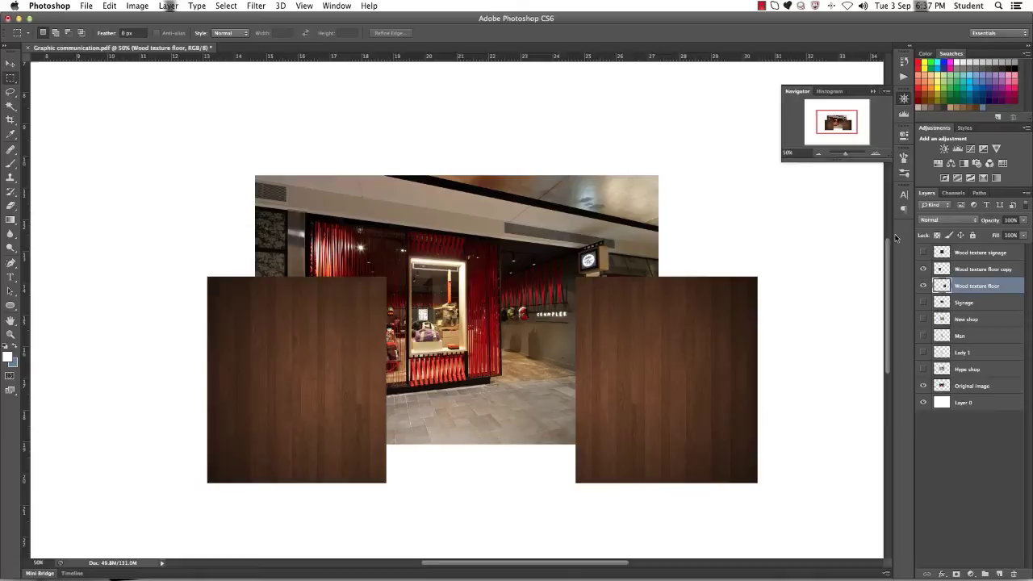
click(1014, 270)
click(1008, 288)
Slide the right wood panel against the left, merge both wood layers, and fine-tune the position.
click(12, 63)
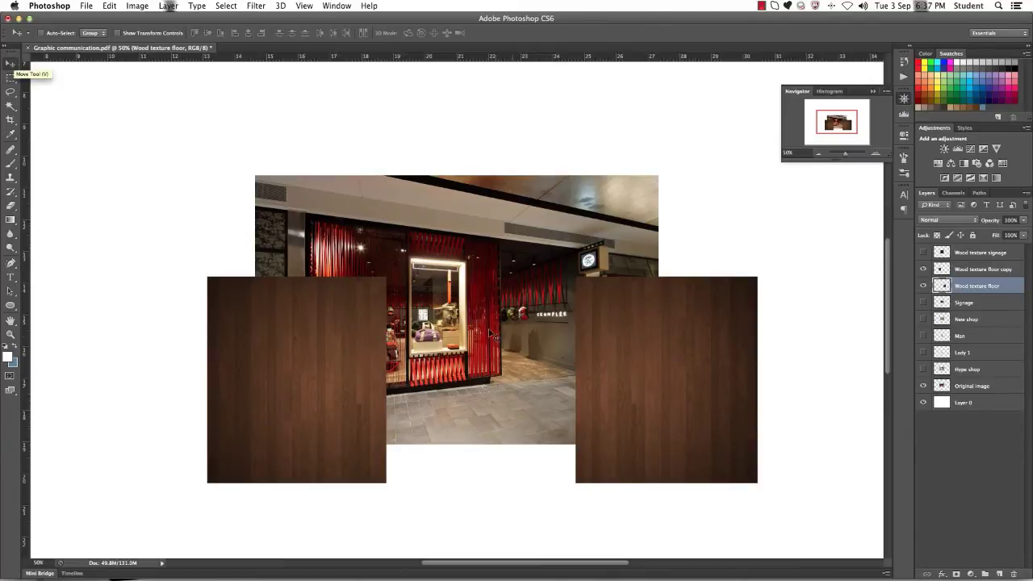
drag(691, 455, 504, 473)
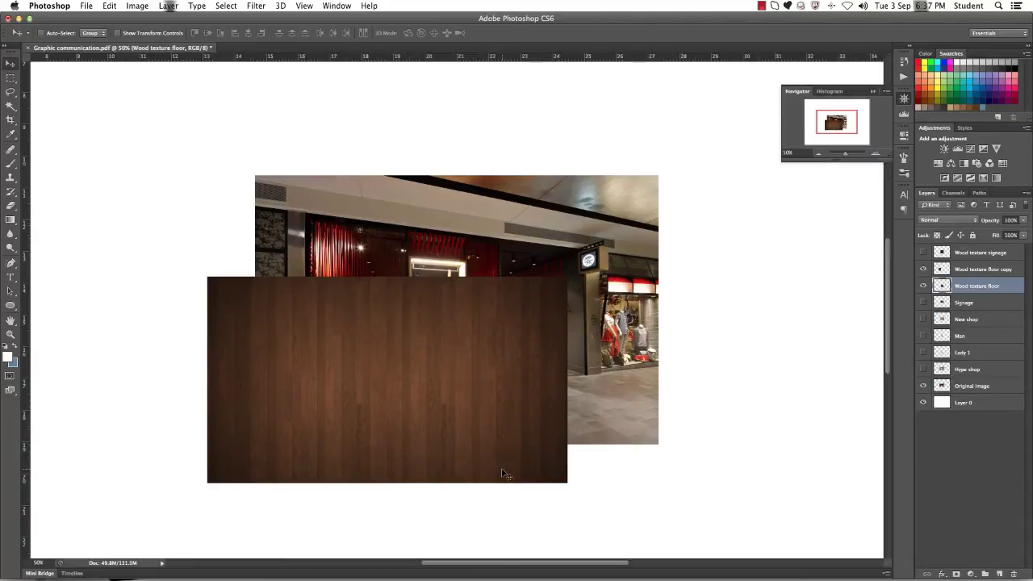
shift+click(1021, 271)
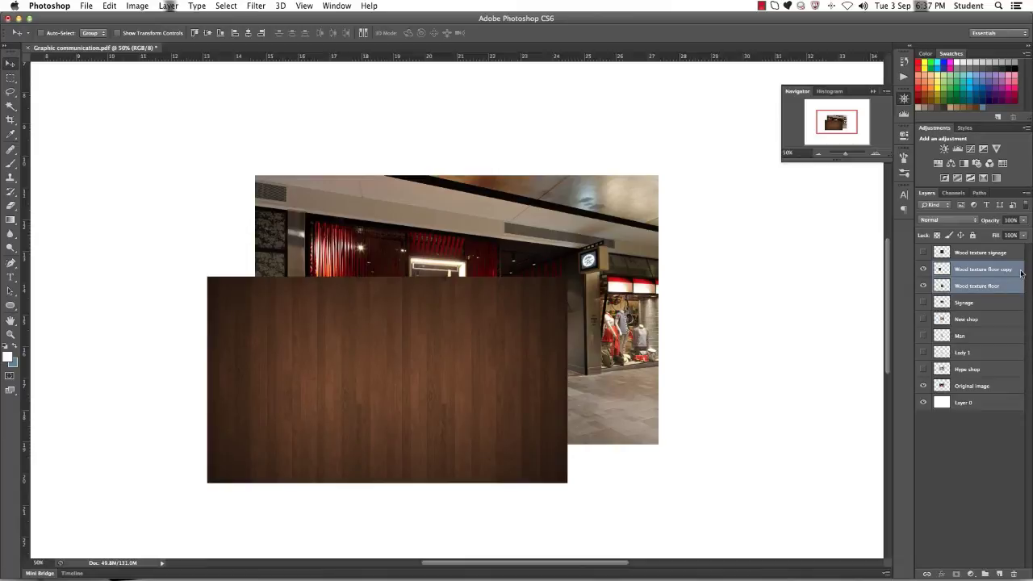
right_click(1021, 275)
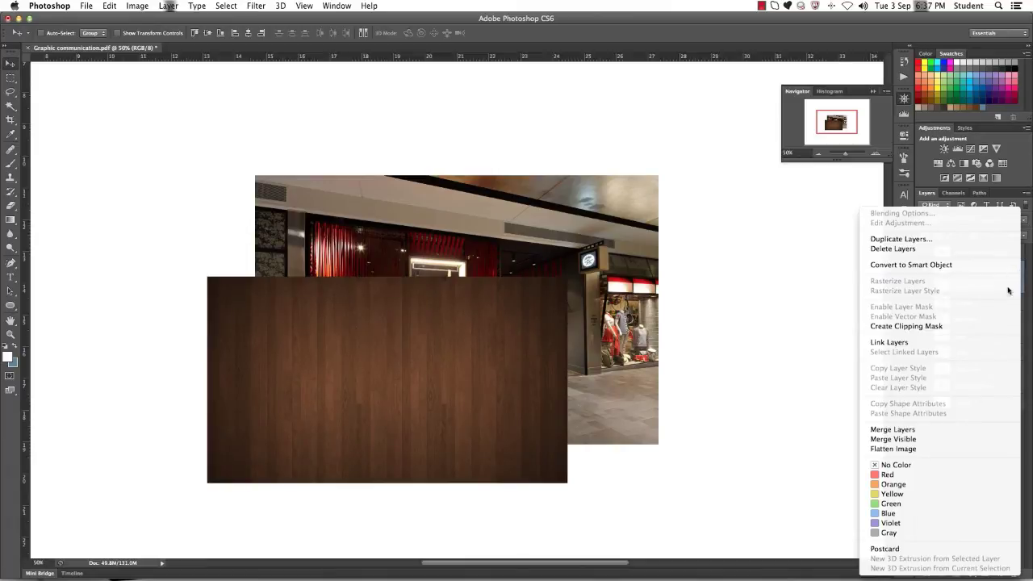
click(941, 430)
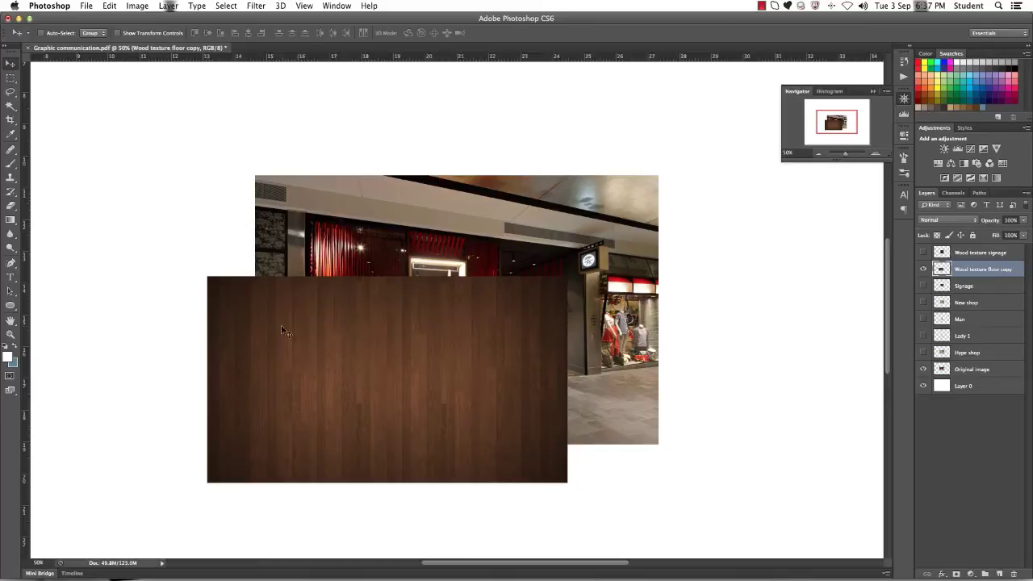
mouse_move(295, 344)
mouse_down()
mouse_move(255, 327)
mouse_move(325, 346)
mouse_move(261, 334)
mouse_move(289, 333)
mouse_up()
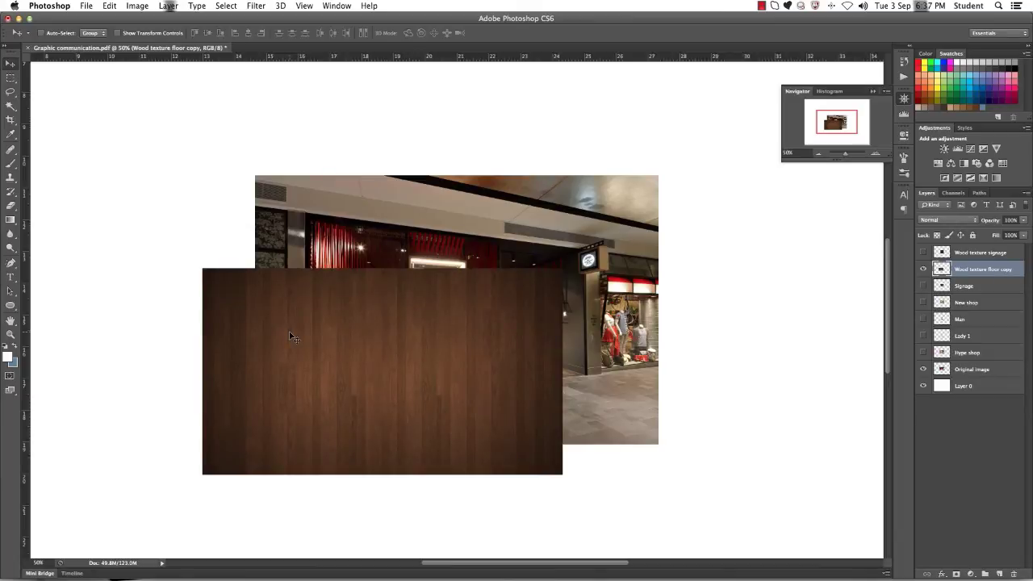
Rename the merged layer to 'Wood texture floor' and shift it slightly further left.
double_click(1013, 271)
click(1013, 269)
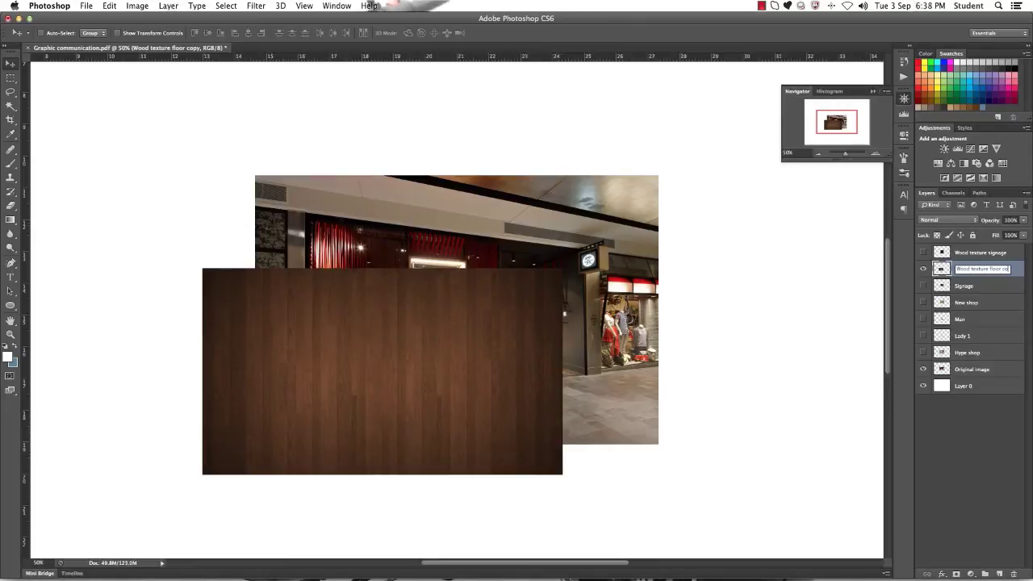
key(BackSpace)
key(BackSpace)
key(BackSpace)
key(BackSpace)
key(BackSpace)
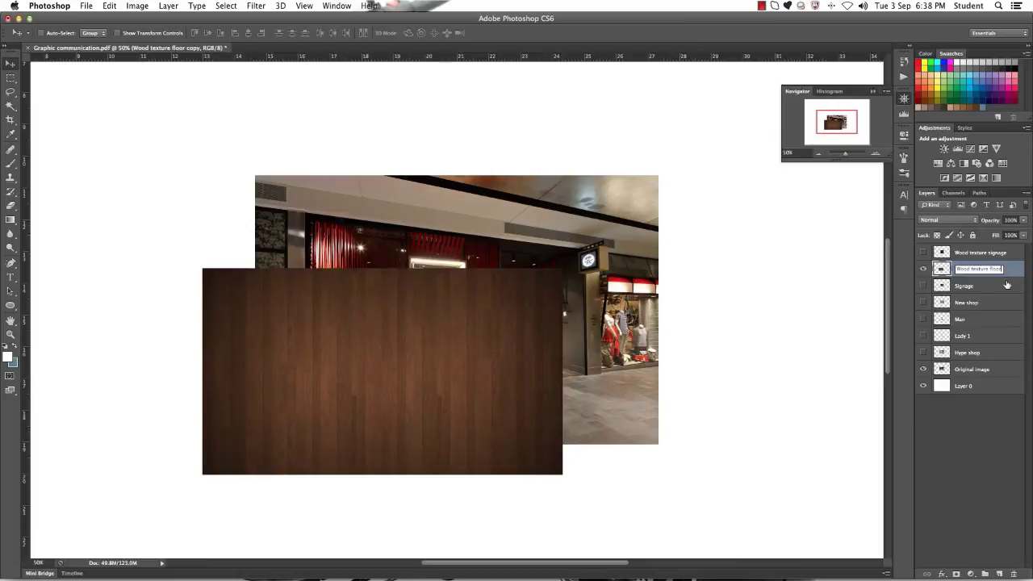
key(Return)
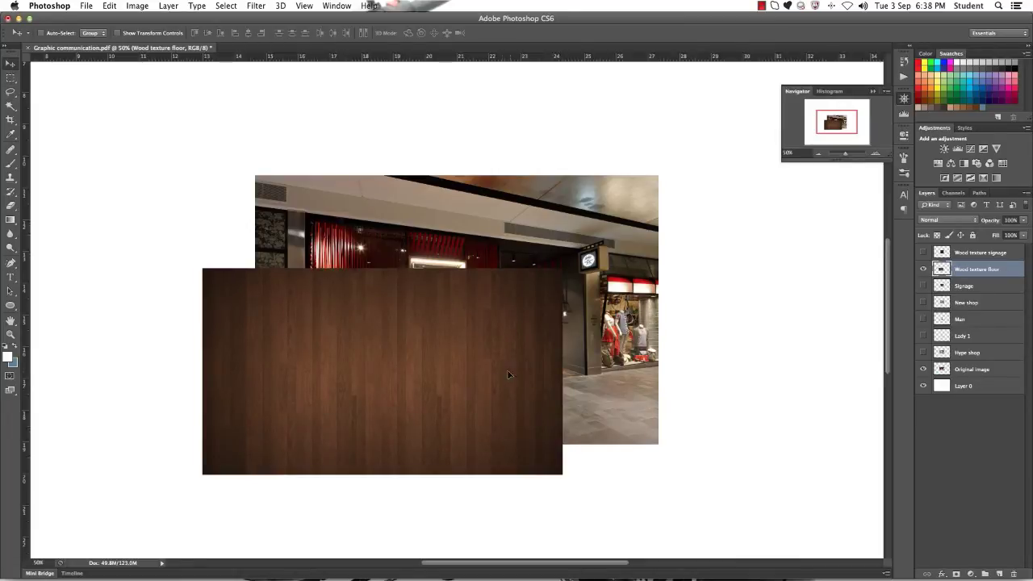
drag(508, 374, 321, 212)
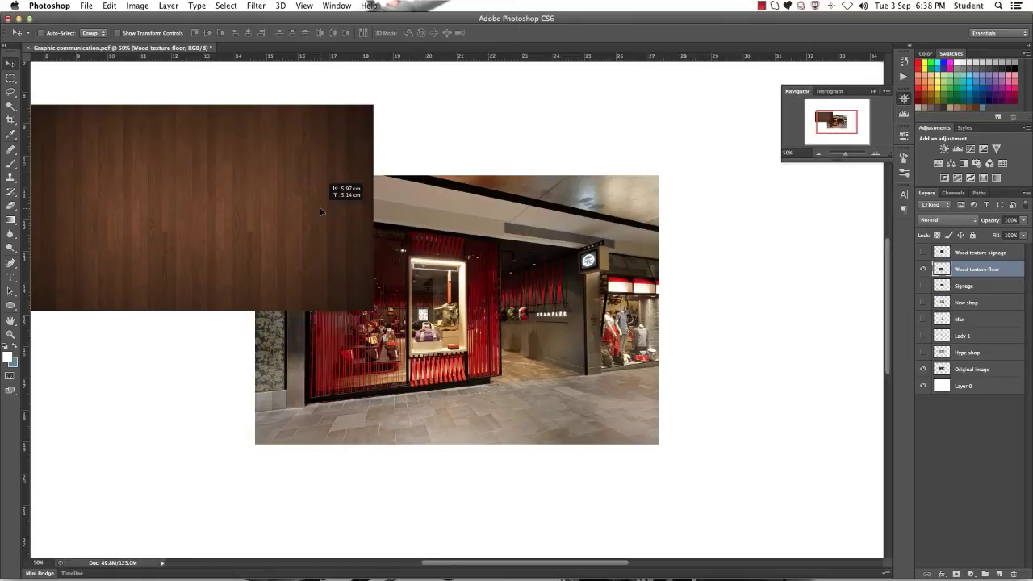
drag(320, 211, 491, 375)
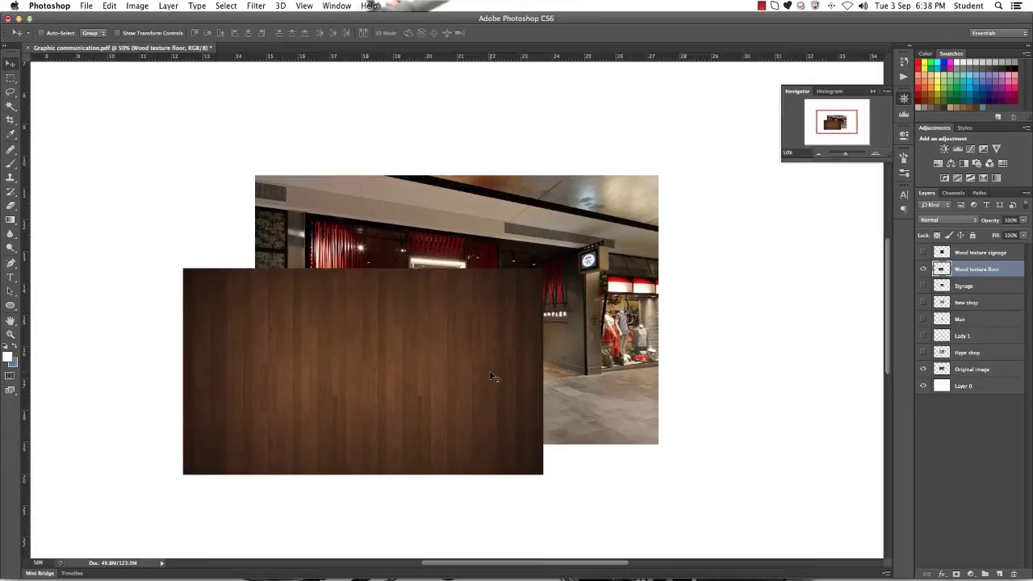
Distort the wood texture down over the floor, raising its top-right corner so the edge slopes upward.
key(super+t)
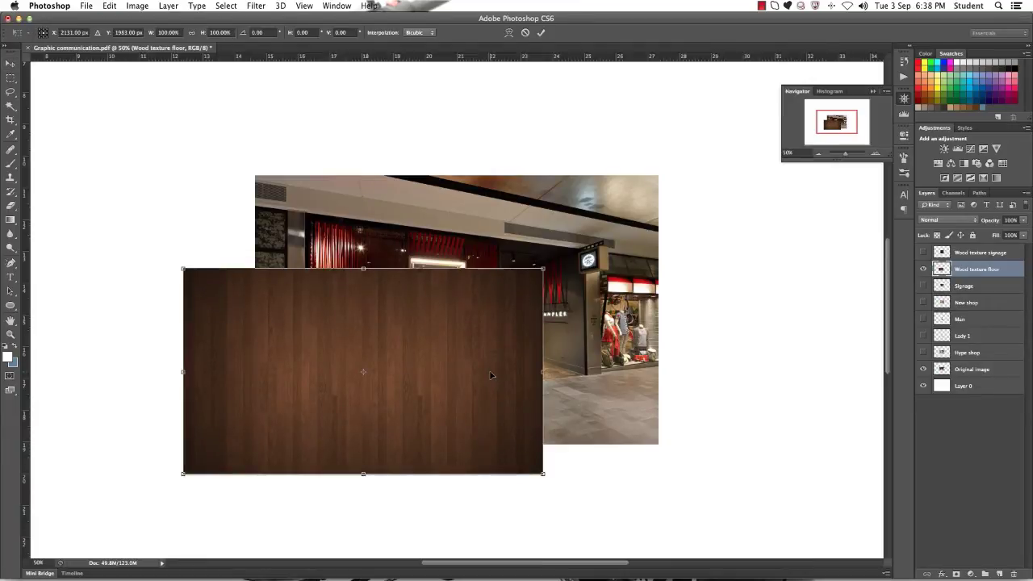
right_click(490, 374)
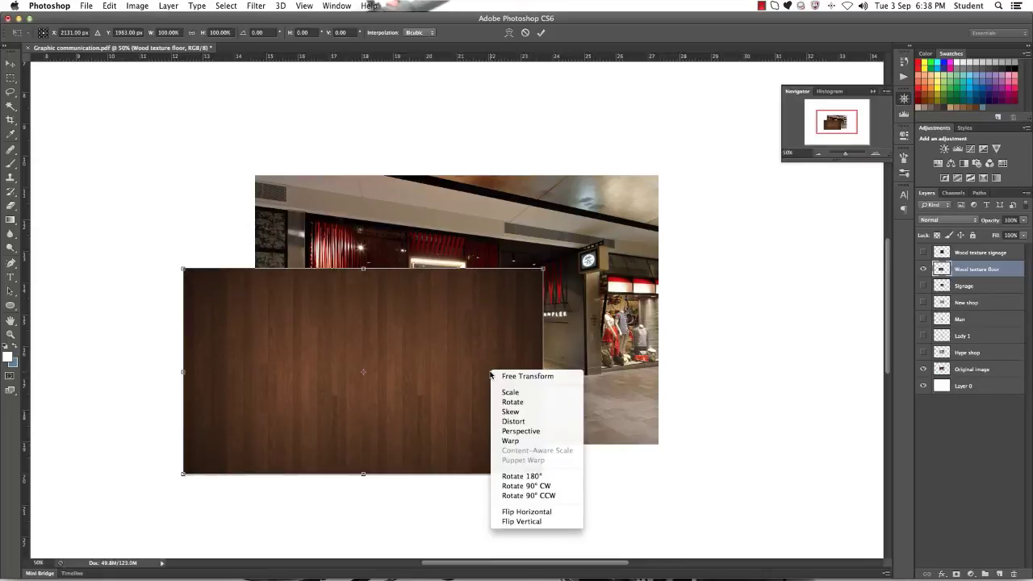
click(557, 423)
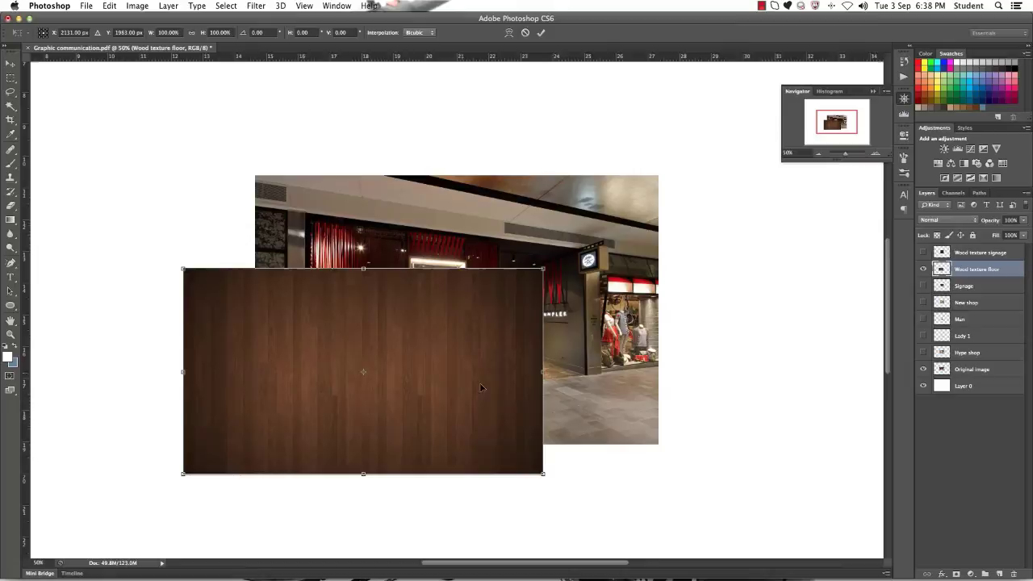
drag(413, 311, 483, 451)
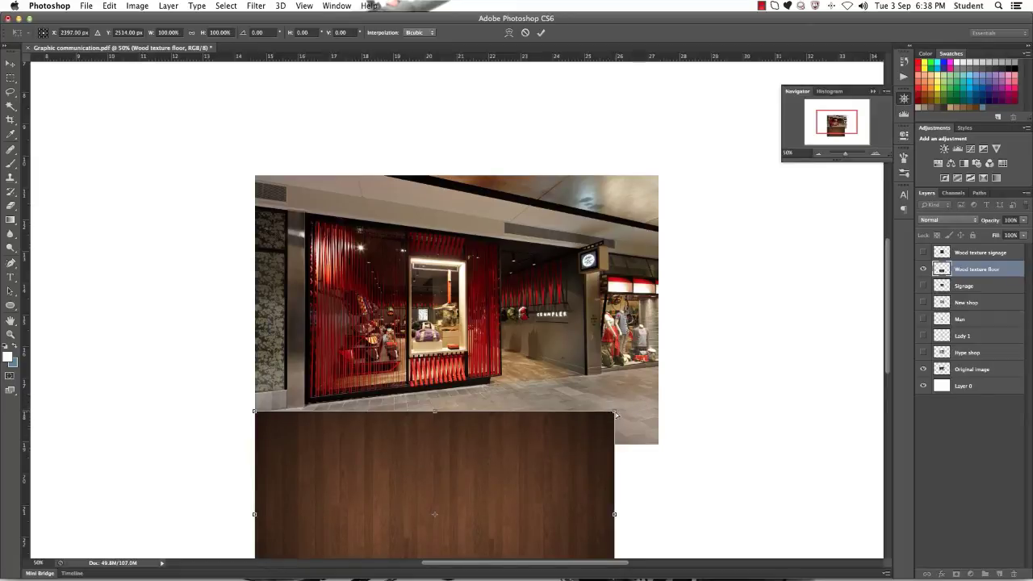
drag(615, 415, 661, 369)
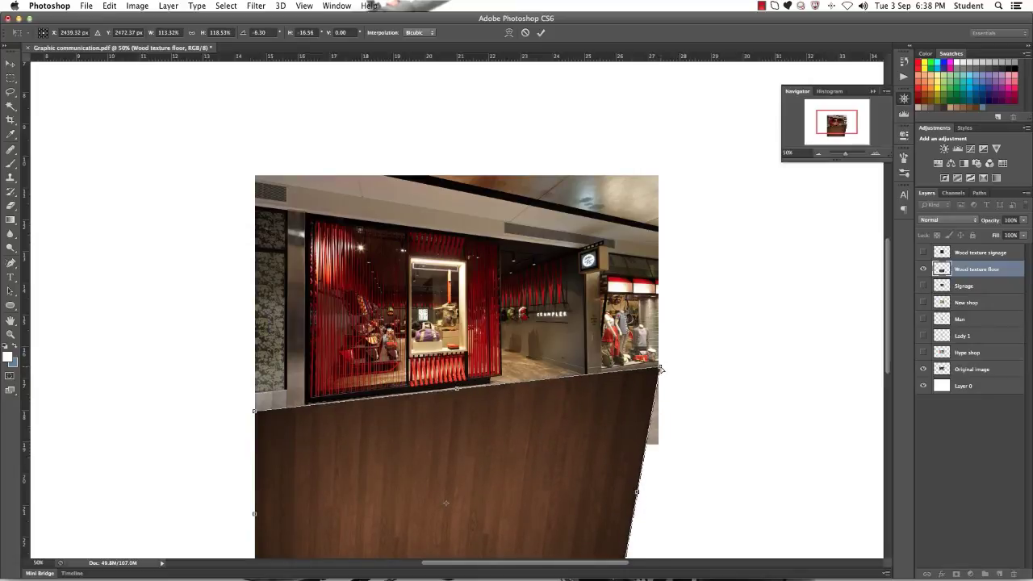
Drag the distort corners into floor perspective past the photo's right edge and commit it.
click(845, 155)
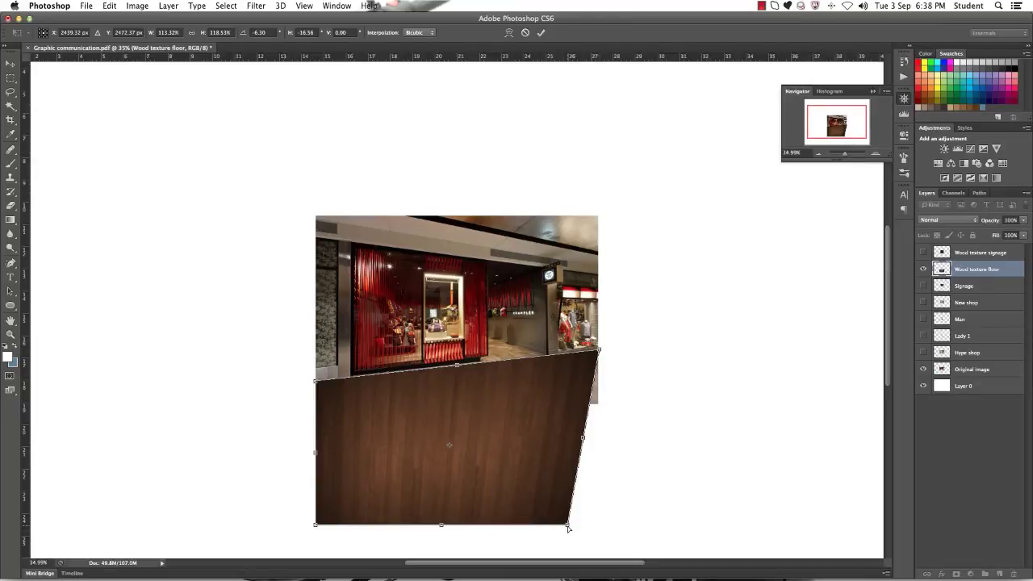
drag(567, 526, 832, 397)
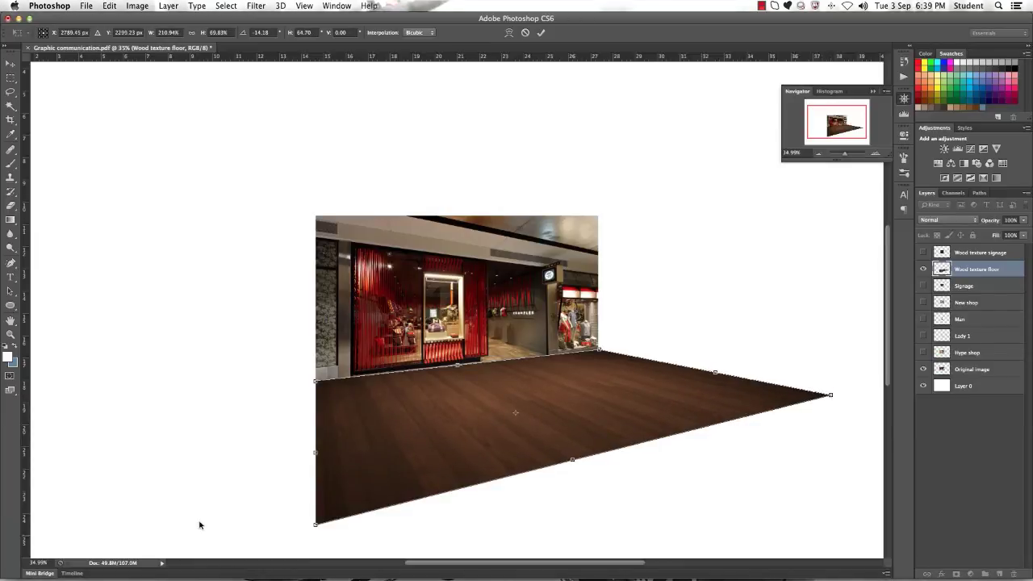
mouse_move(315, 527)
mouse_down()
mouse_move(283, 530)
mouse_move(322, 525)
mouse_up()
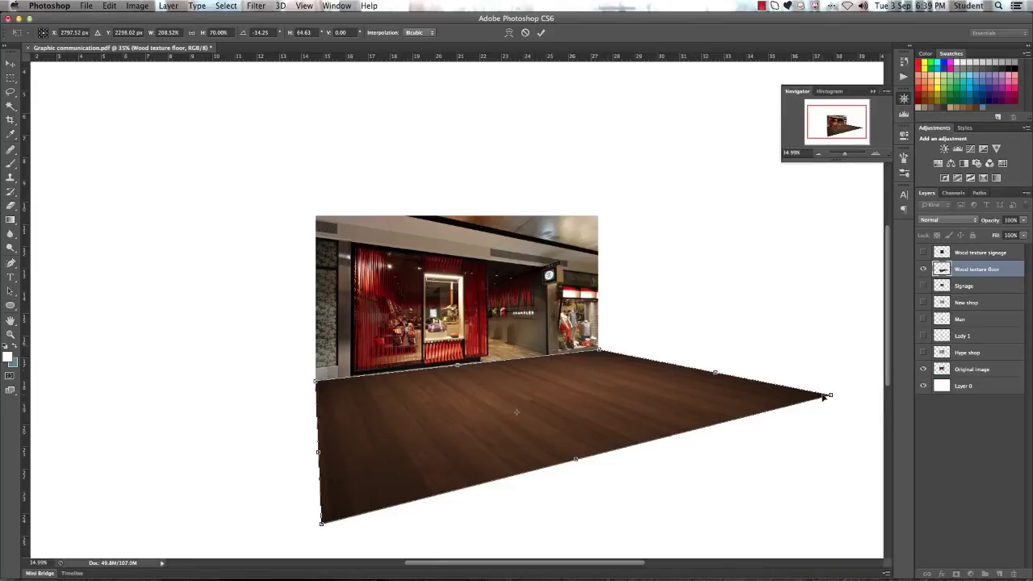
drag(831, 397, 816, 401)
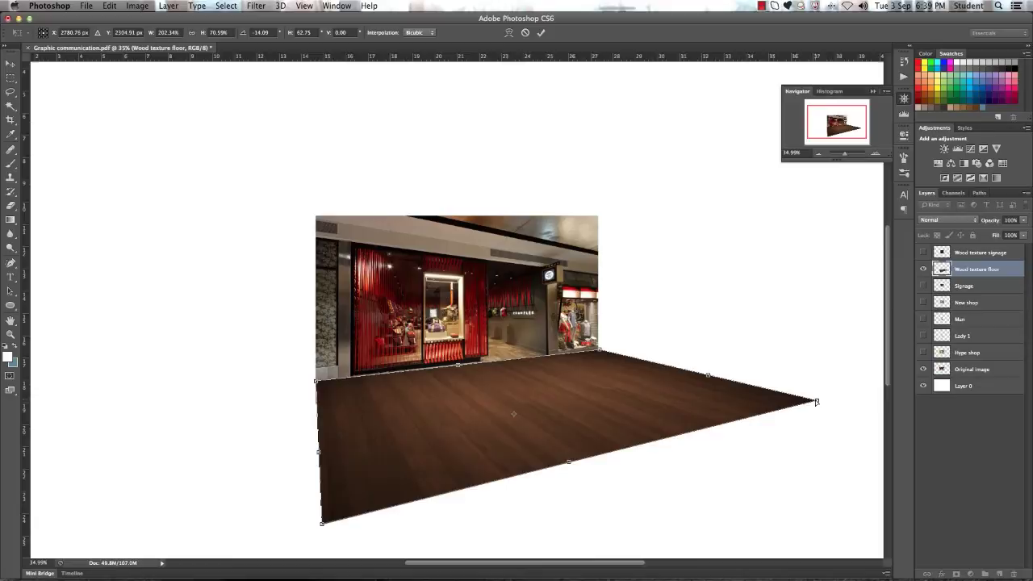
key(Return)
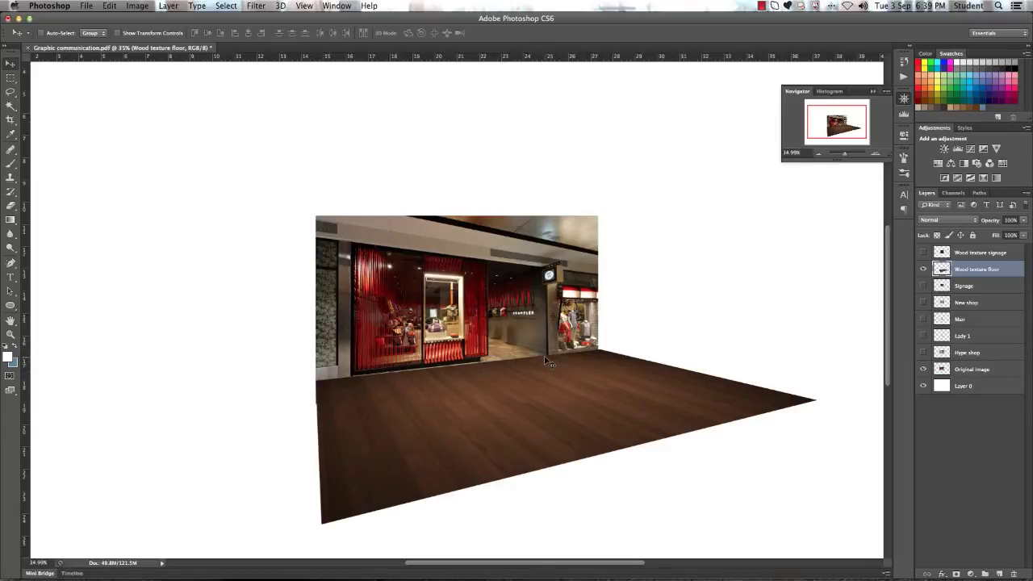
Nudge the floor layer into place with the arrow keys, one up and three down.
key(Up)
key(Up)
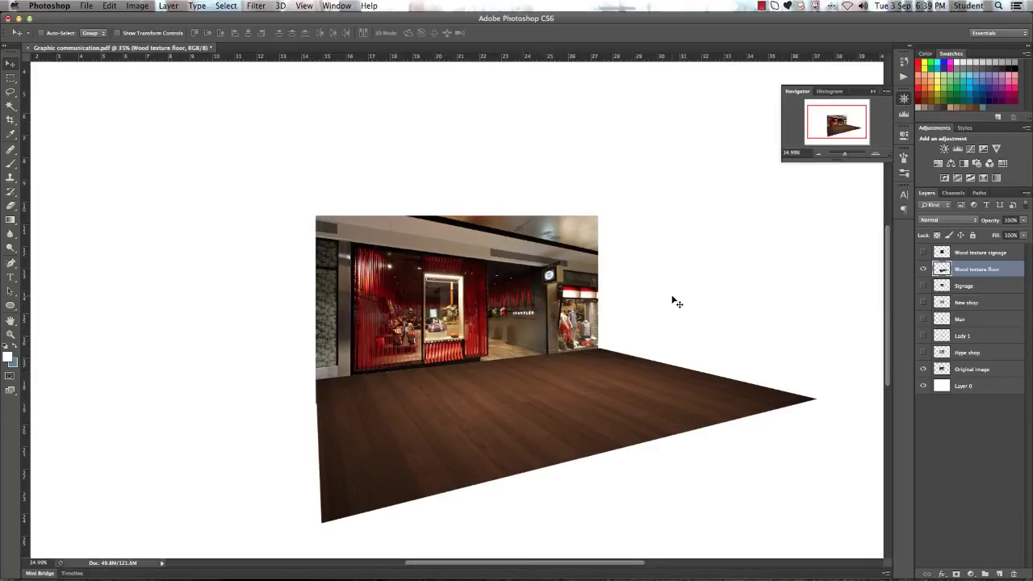
key(Down)
key(Down)
key(Down)
key(Down)
key(Down)
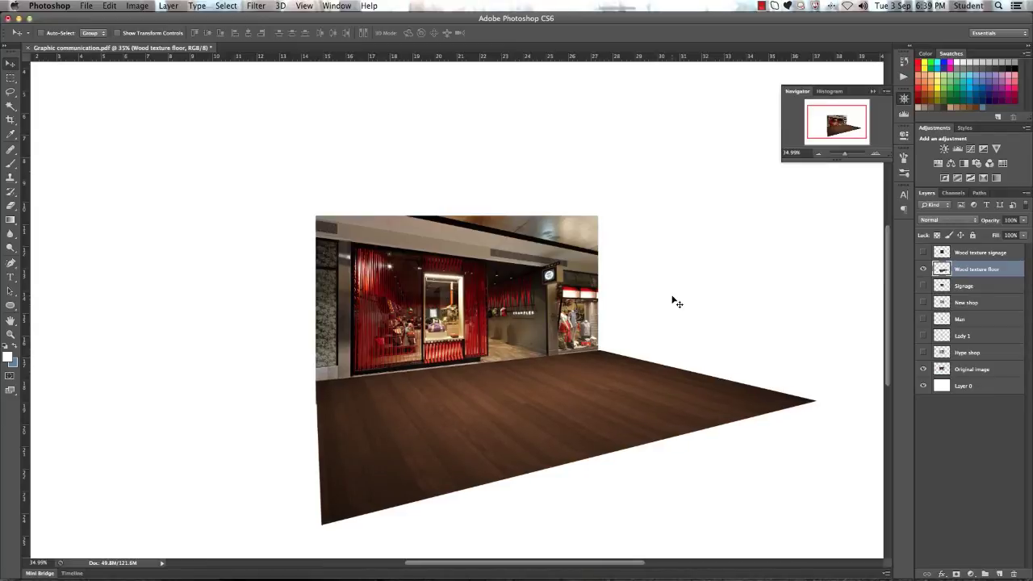
key(Down)
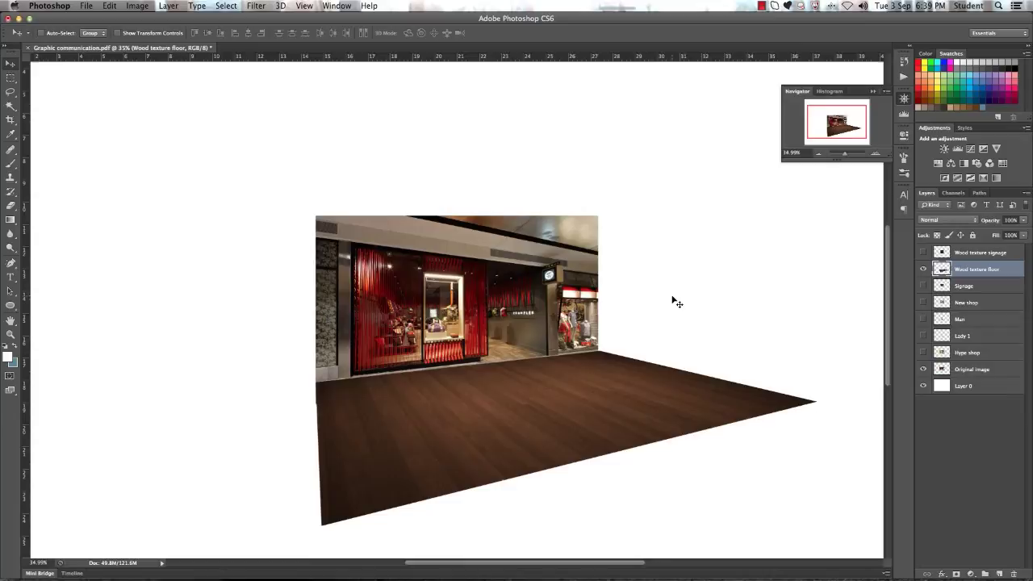
key(Down)
key(Down)
click(845, 154)
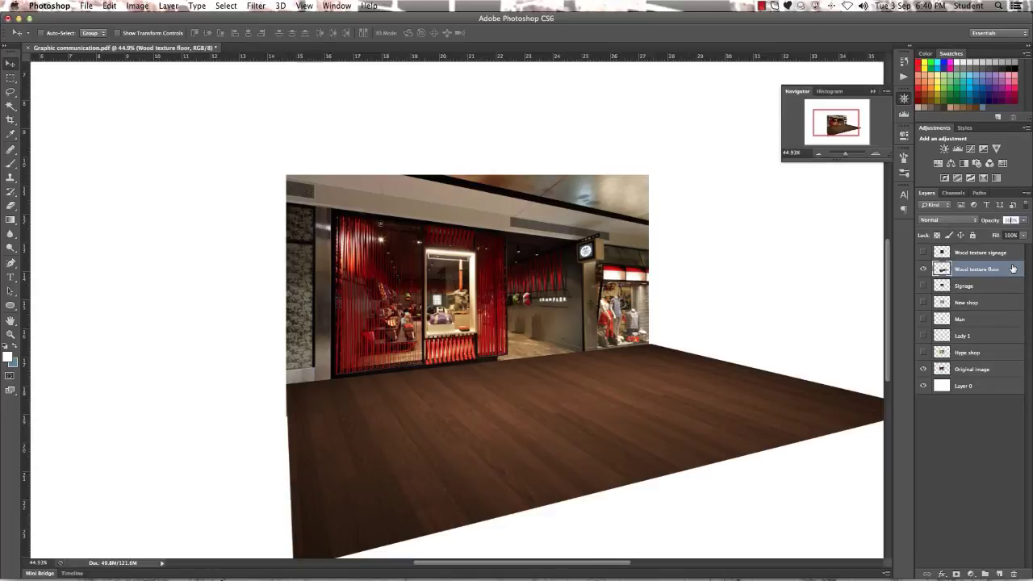
Duplicate the floor layer as 'Wood texture ceiling' and move it up over the shopfront's top.
right_click(1012, 268)
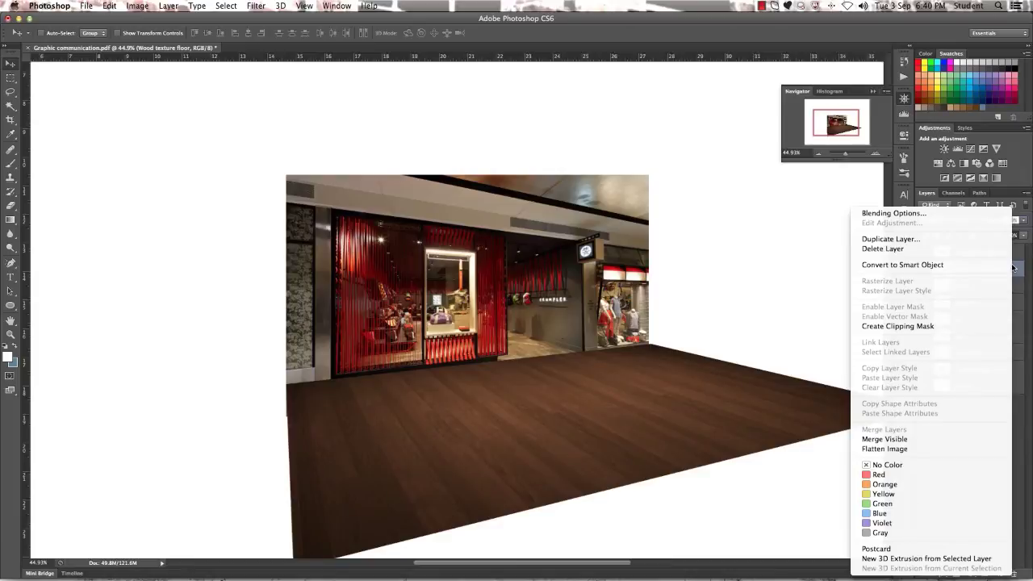
click(1004, 239)
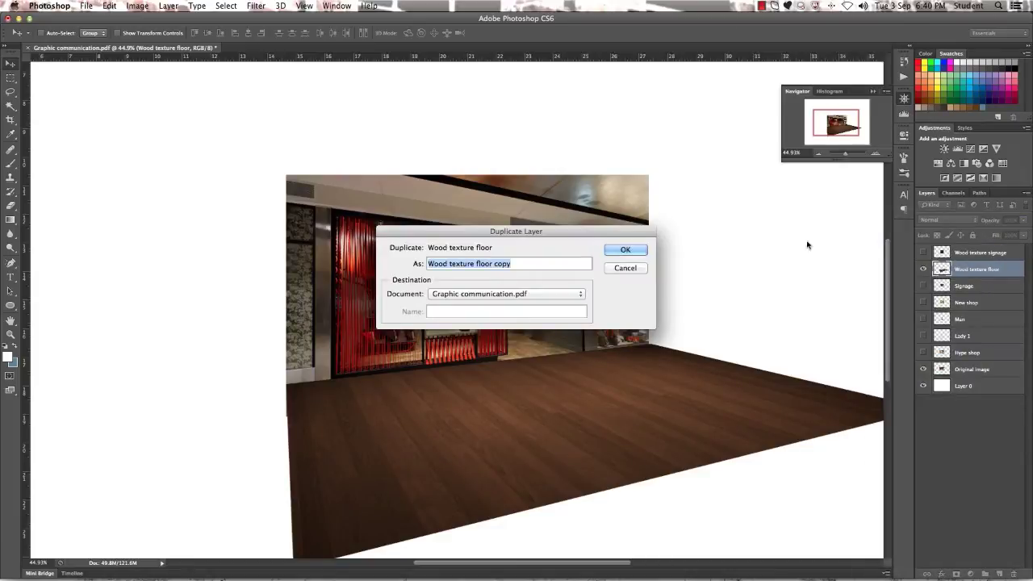
click(541, 263)
key(BackSpace)
key(BackSpace)
key(BackSpace)
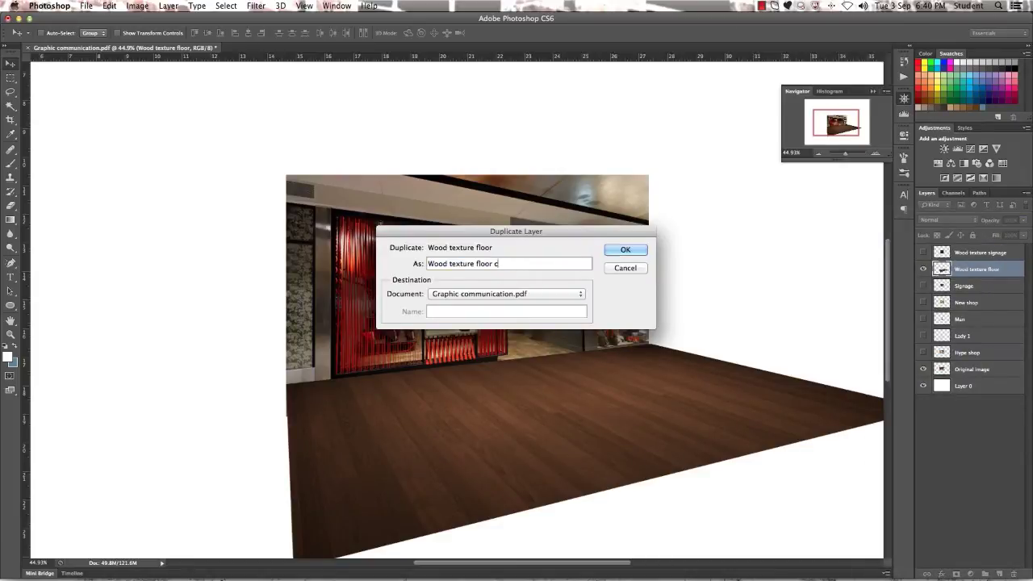
key(BackSpace)
key(BackSpace)
key(BackSpace)
key(BackSpace)
key(BackSpace)
key(BackSpace)
key(BackSpace)
key(BackSpace)
text(ceiling)
click(625, 250)
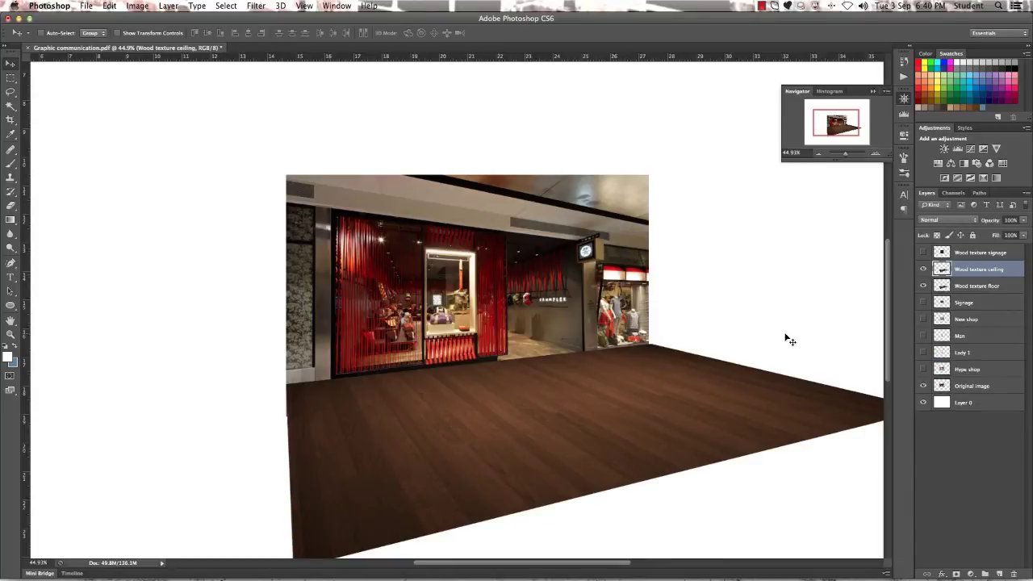
drag(704, 397, 693, 254)
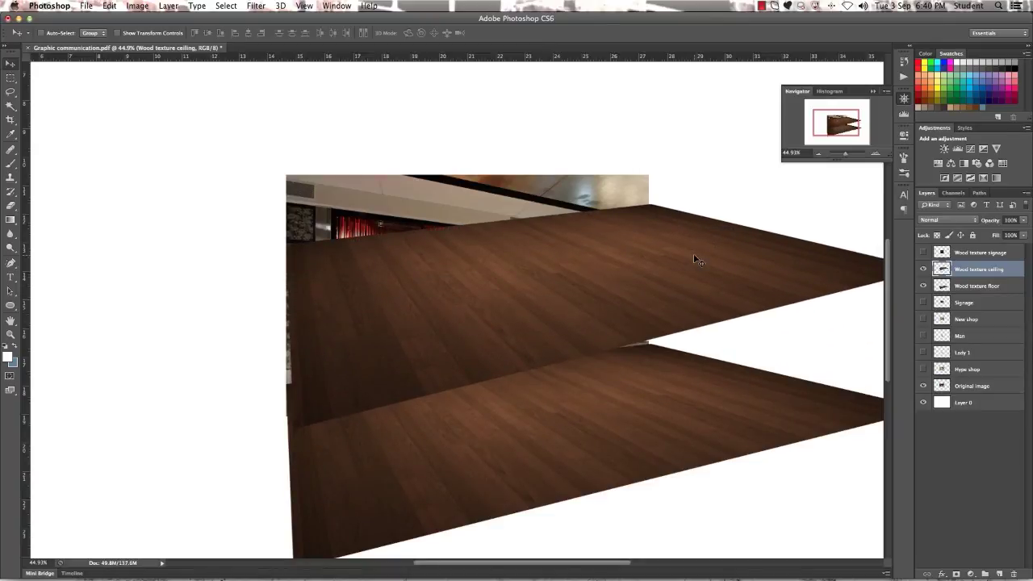
Rotate the Wood texture ceiling layer 180 degrees with Free Transform.
key(ctrl+t)
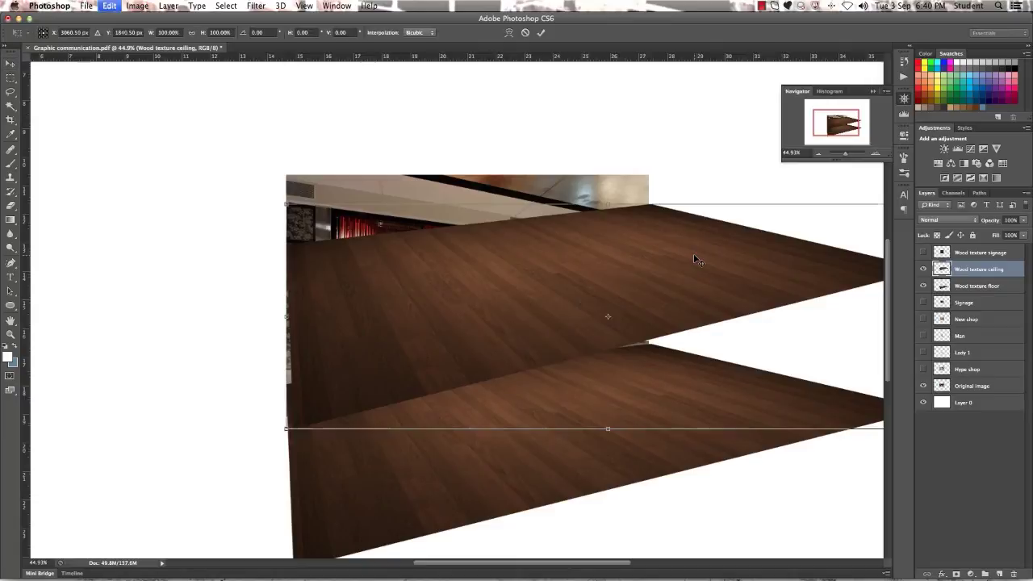
right_click(694, 253)
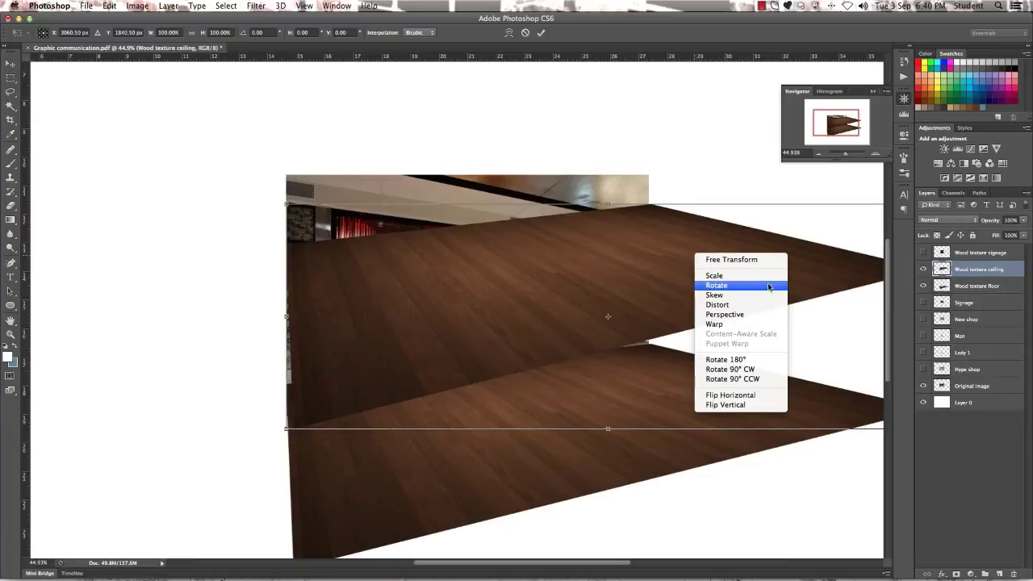
click(758, 359)
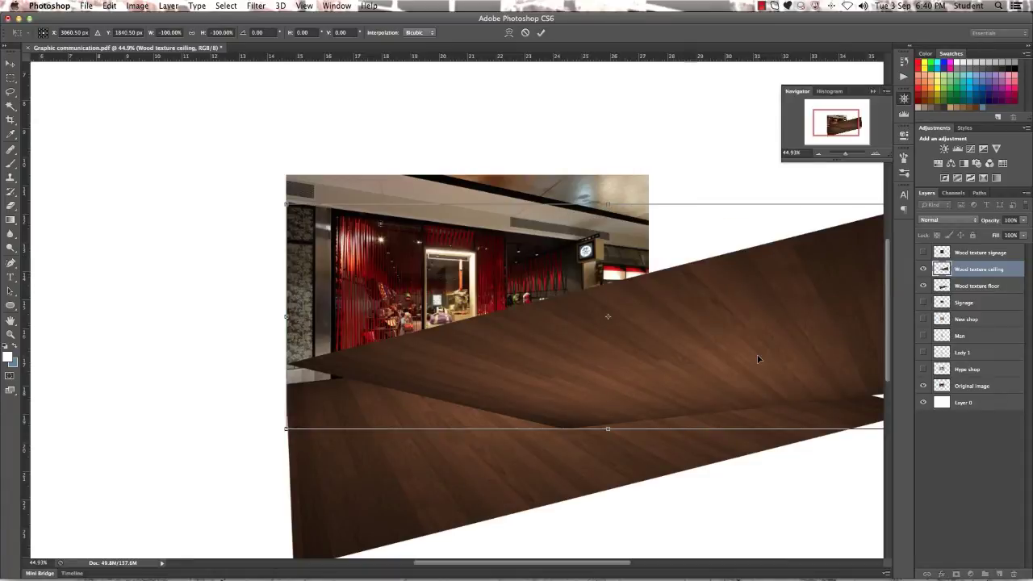
Flip the ceiling layer horizontally, commit it, and move it up above the shopfront.
right_click(611, 372)
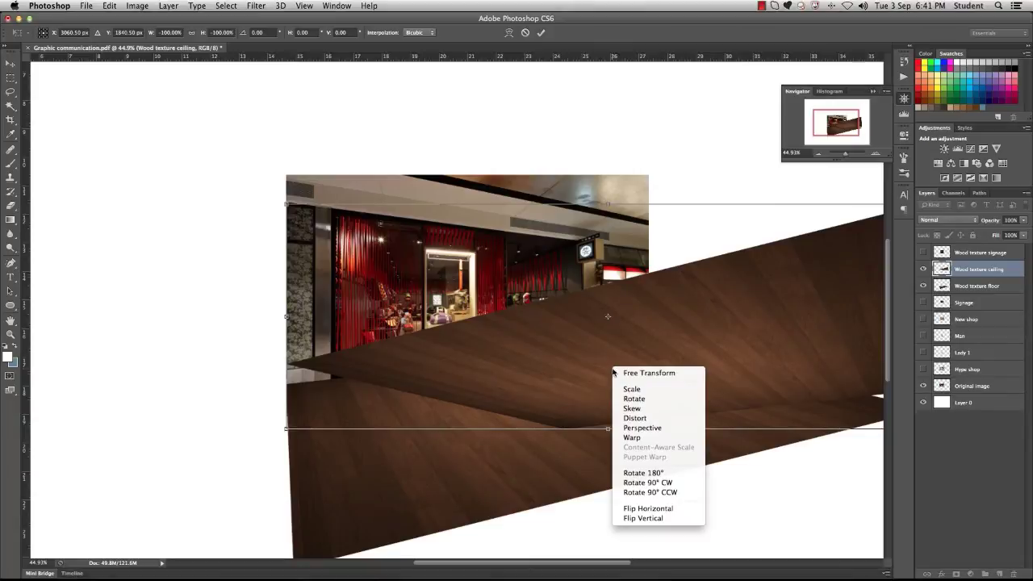
click(627, 509)
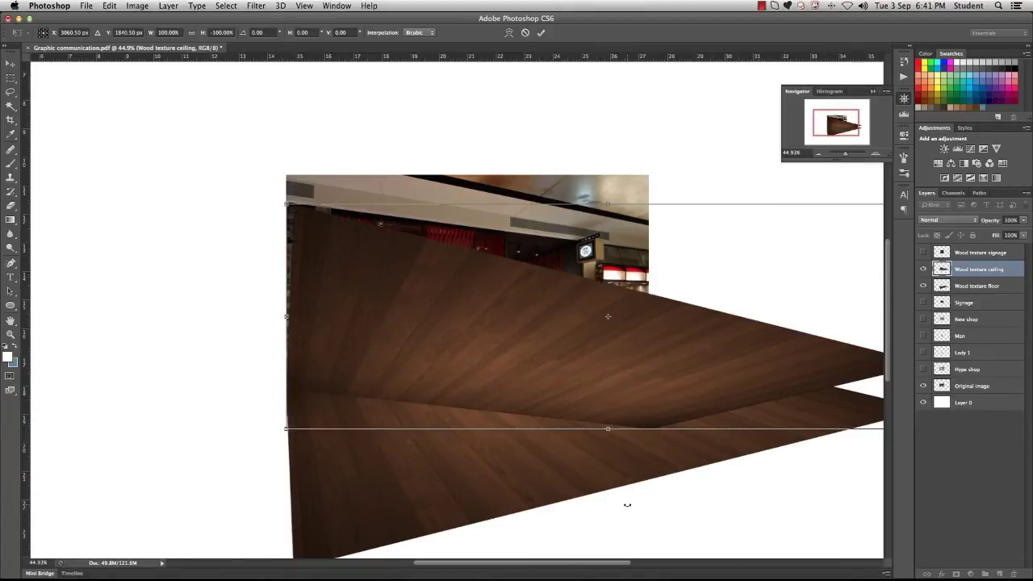
key(Return)
drag(637, 403, 646, 197)
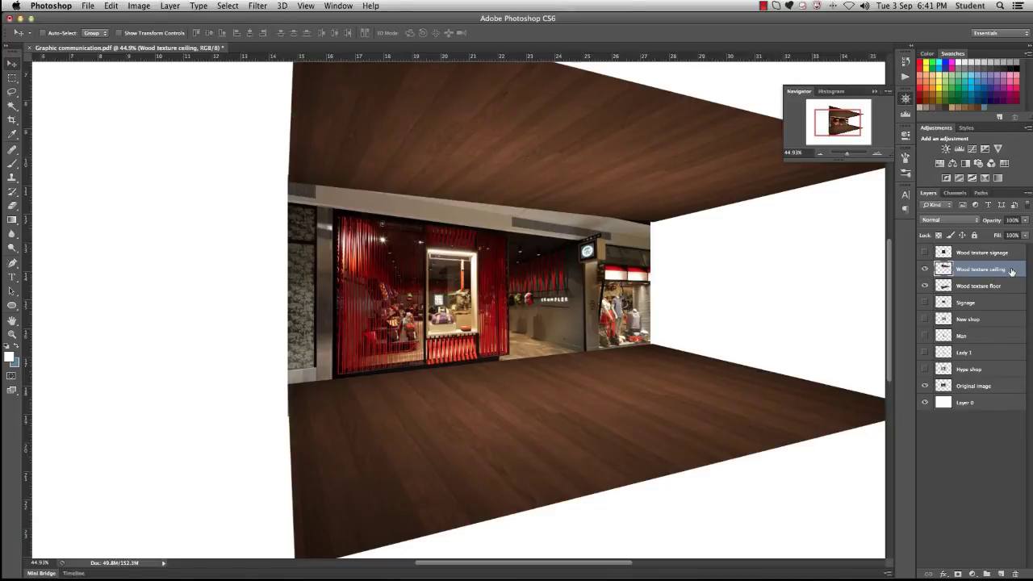
Distort the ceiling layer, raising its left edge and pulling the right corner down into perspective.
key(super+t)
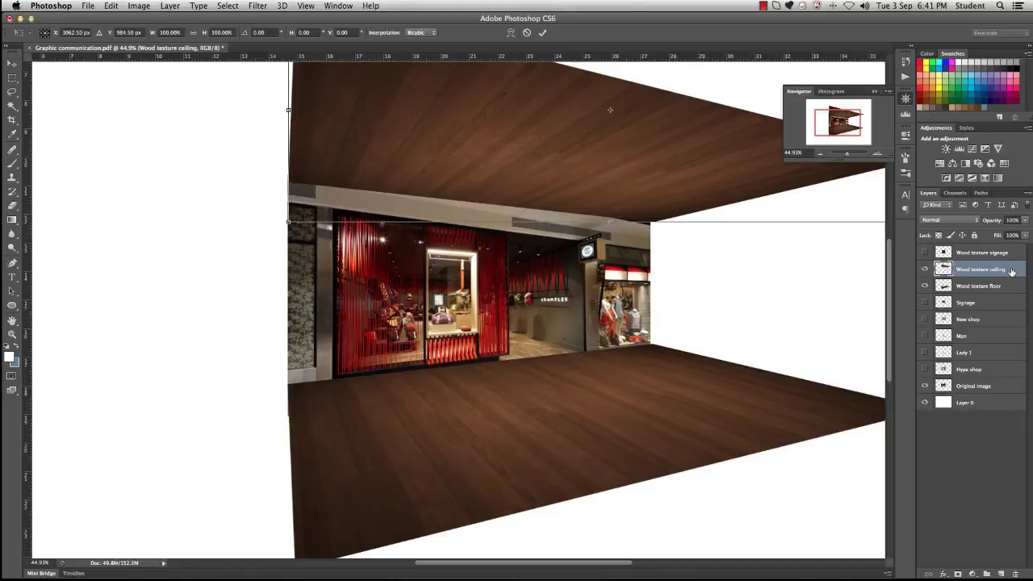
right_click(703, 159)
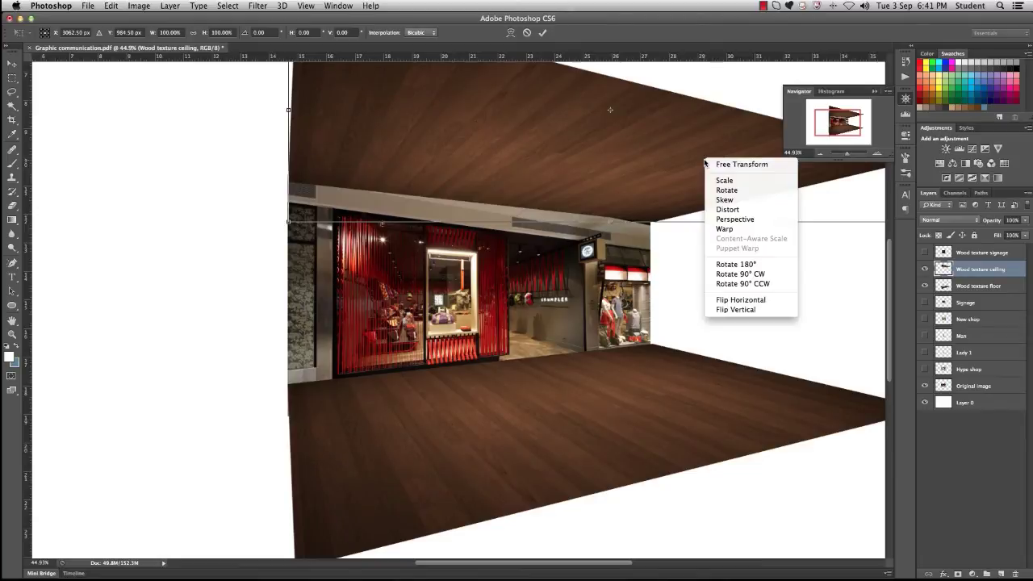
click(725, 209)
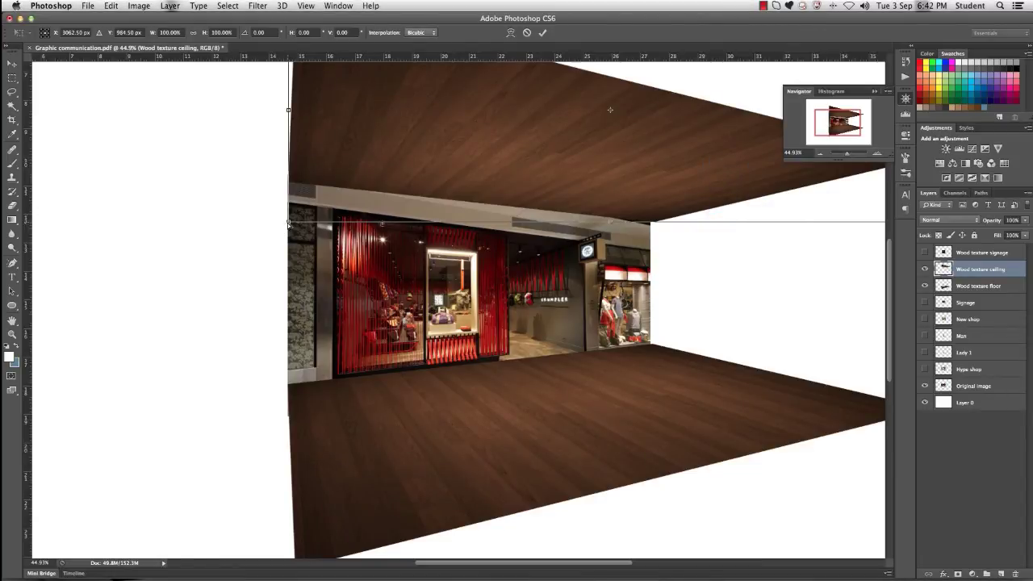
drag(288, 224, 288, 180)
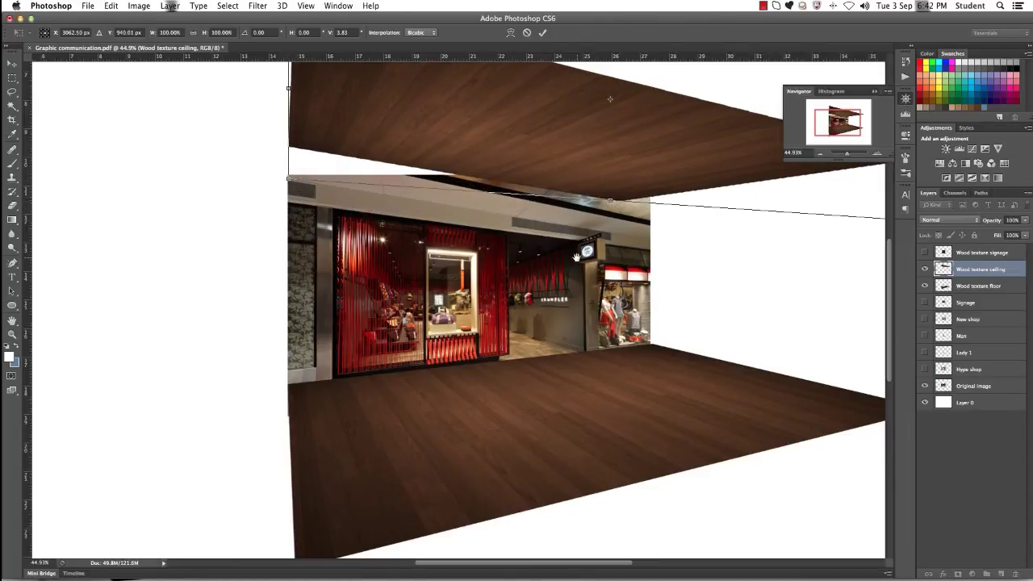
drag(550, 262, 372, 270)
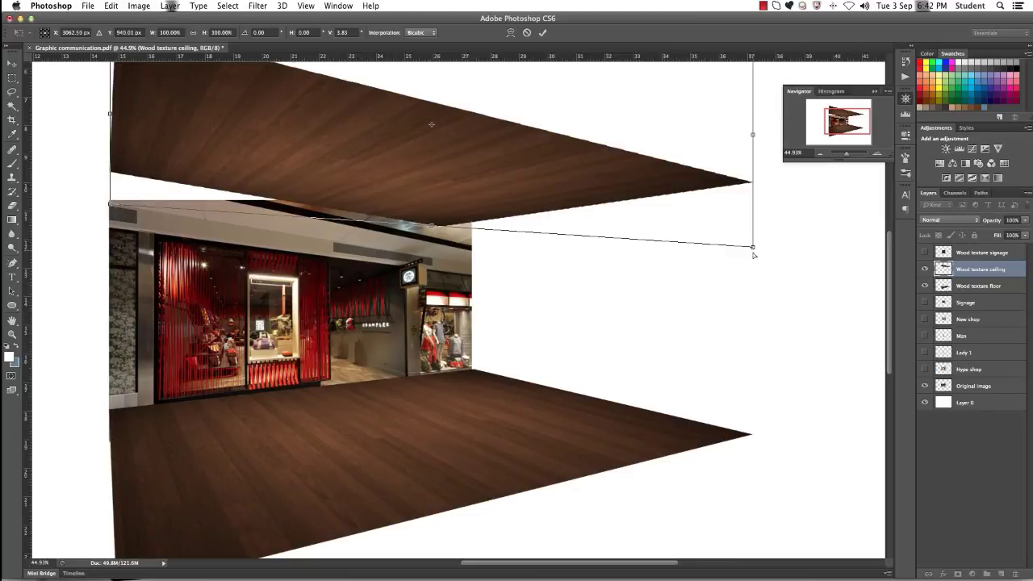
drag(753, 249, 882, 306)
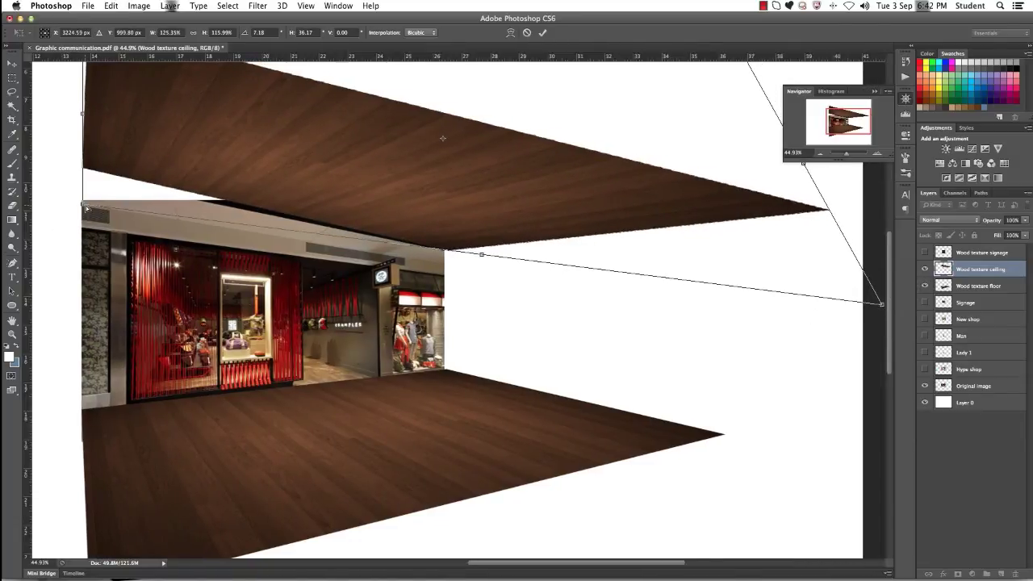
Fine-tune the ceiling's left and right corners to finish the sloped perspective plane.
drag(84, 208, 76, 209)
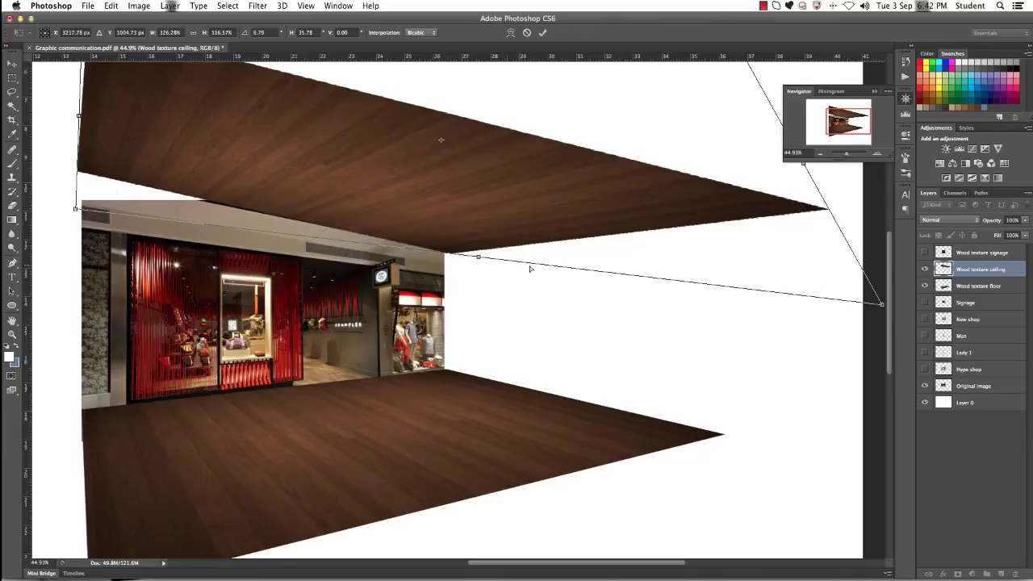
drag(881, 305, 879, 298)
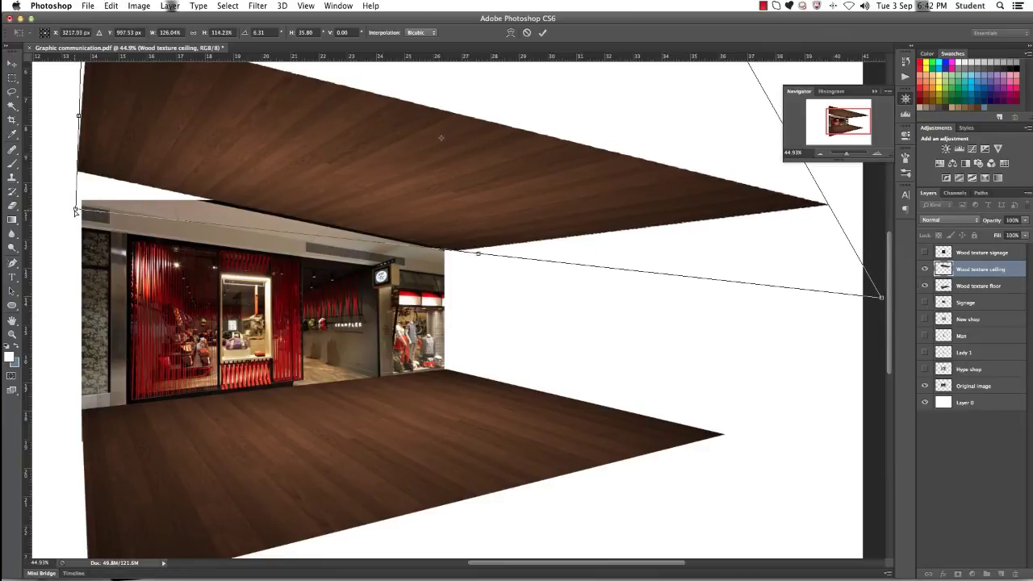
drag(75, 212, 72, 211)
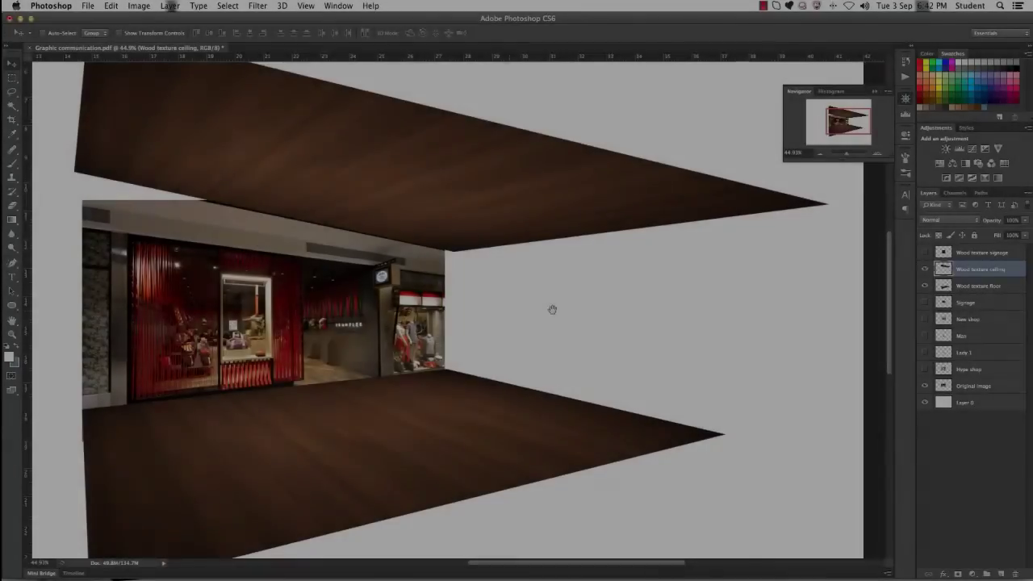
drag(552, 309, 638, 259)
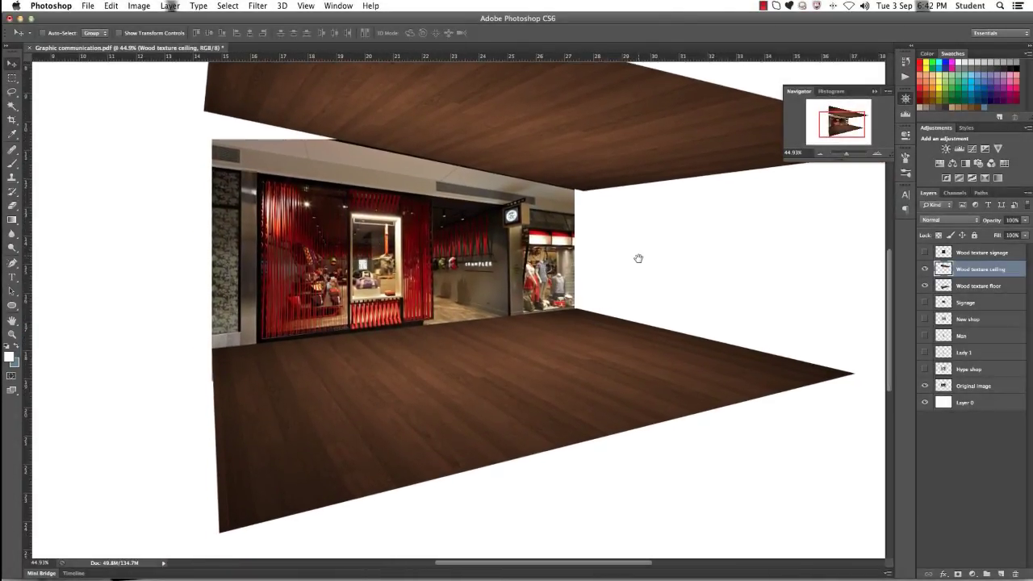
With rulers shown, place guides on the photo's top edge and left edge (14.65 cm).
click(312, 5)
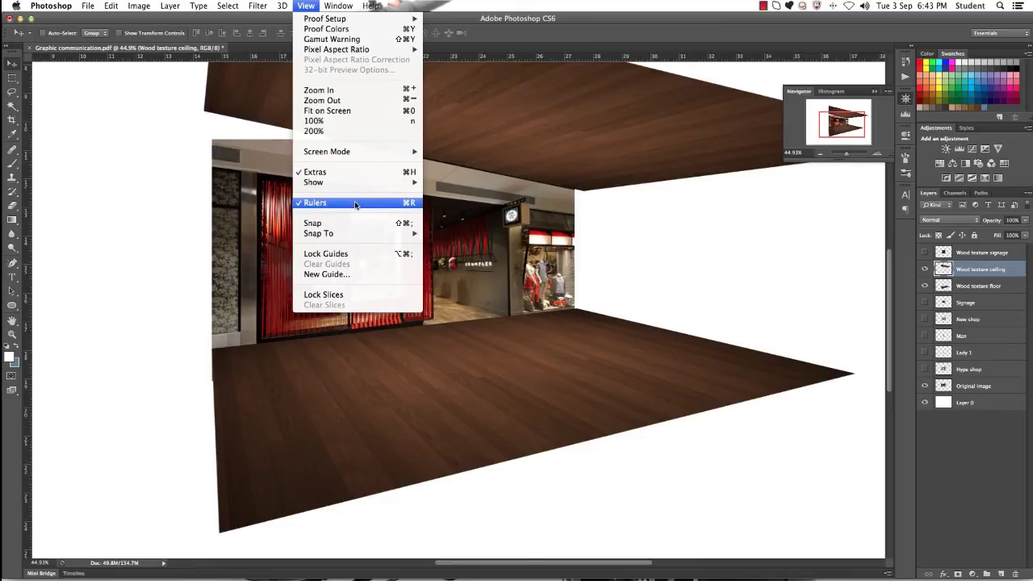
click(638, 217)
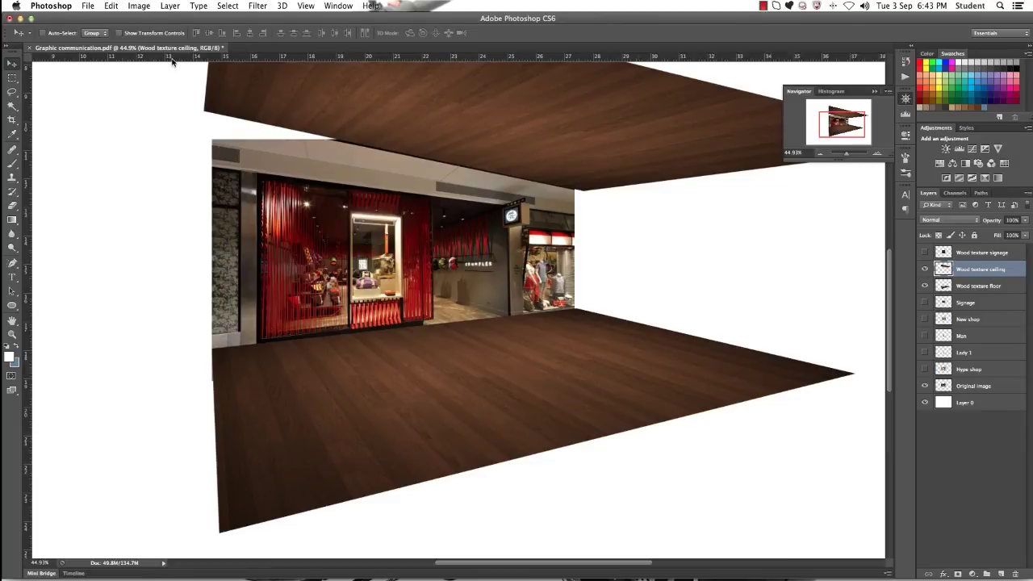
drag(179, 59, 169, 139)
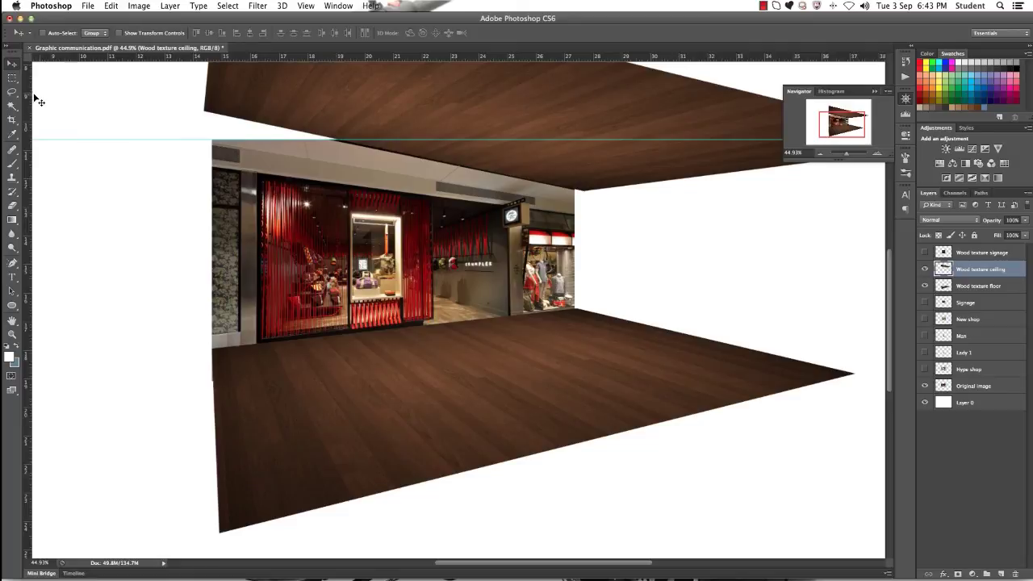
drag(29, 98, 212, 113)
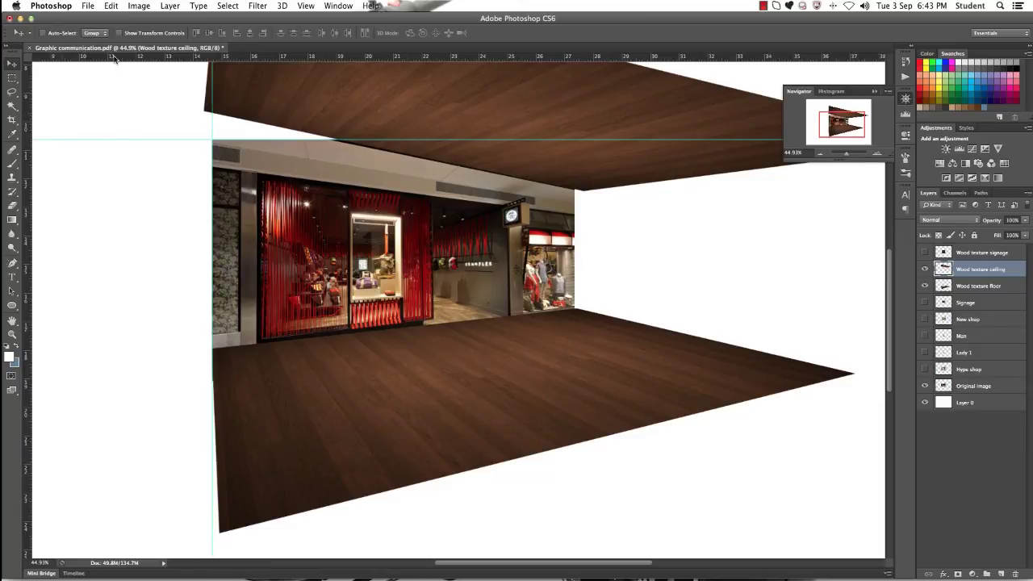
Set the Wood texture floor layer to 50% opacity, add a guide at the photo's bottom edge (18.56 cm), then restore 100%.
click(1016, 287)
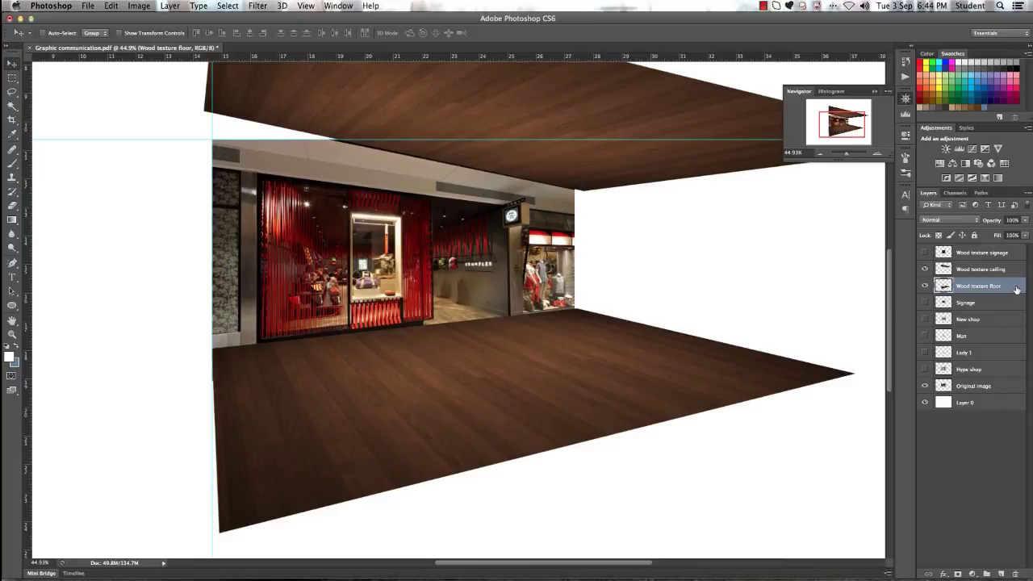
click(1012, 220)
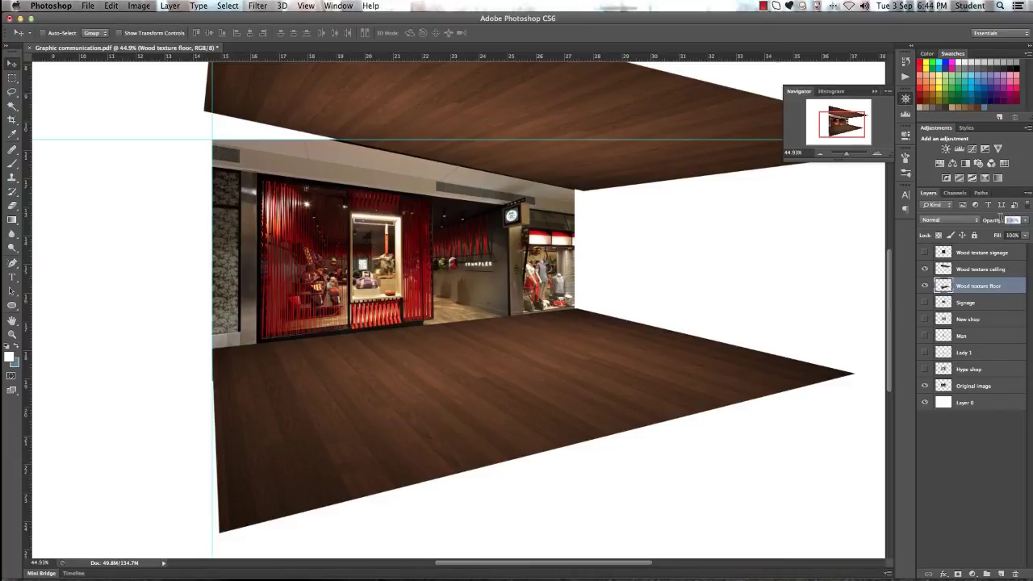
text(50)
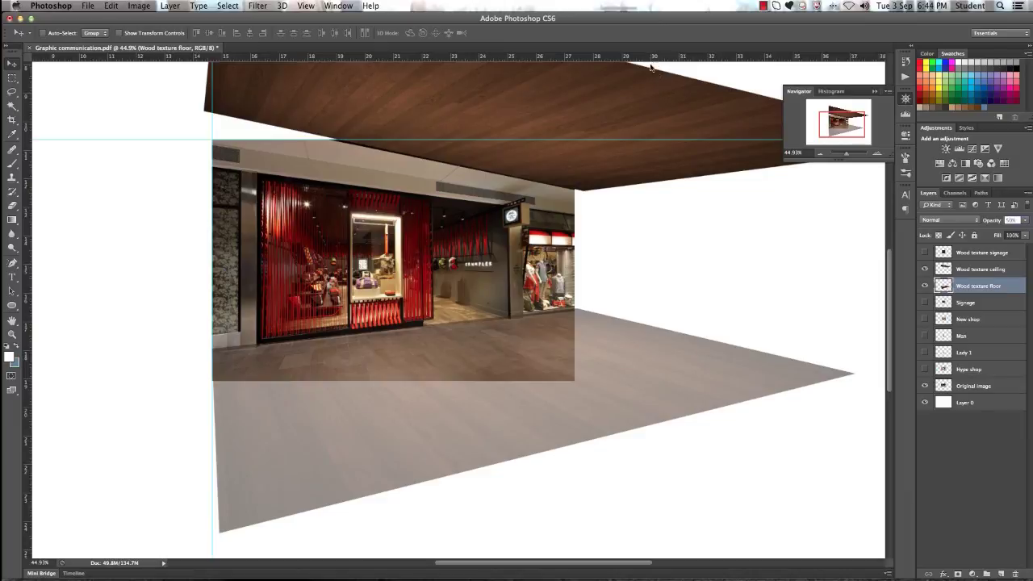
drag(650, 57, 602, 380)
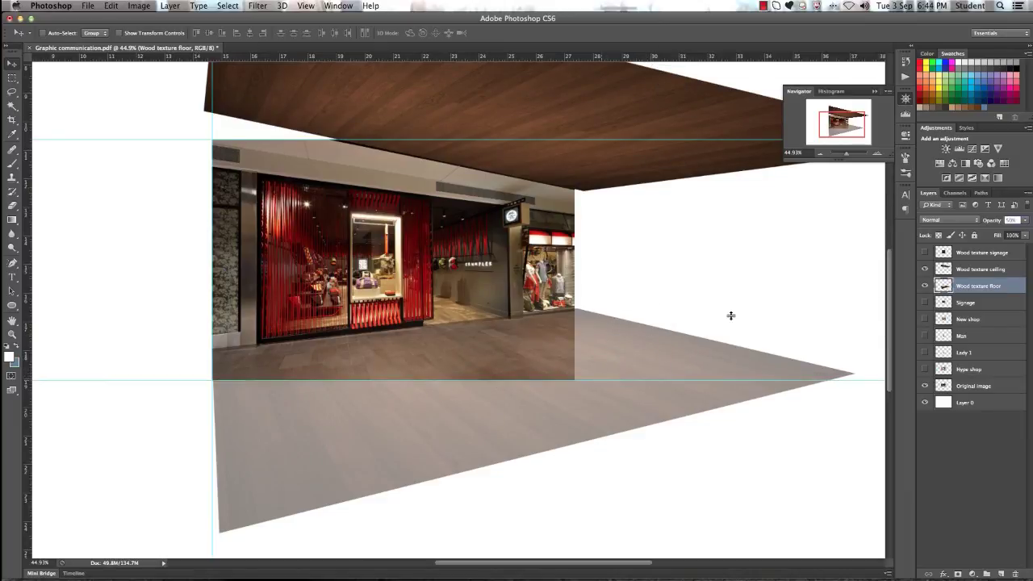
click(1009, 219)
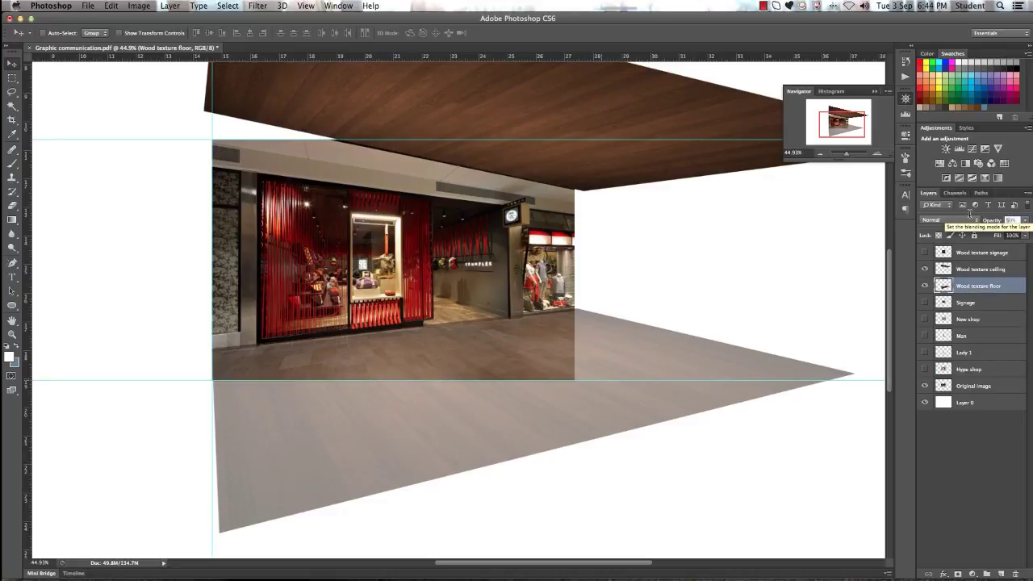
text(100)
key(Return)
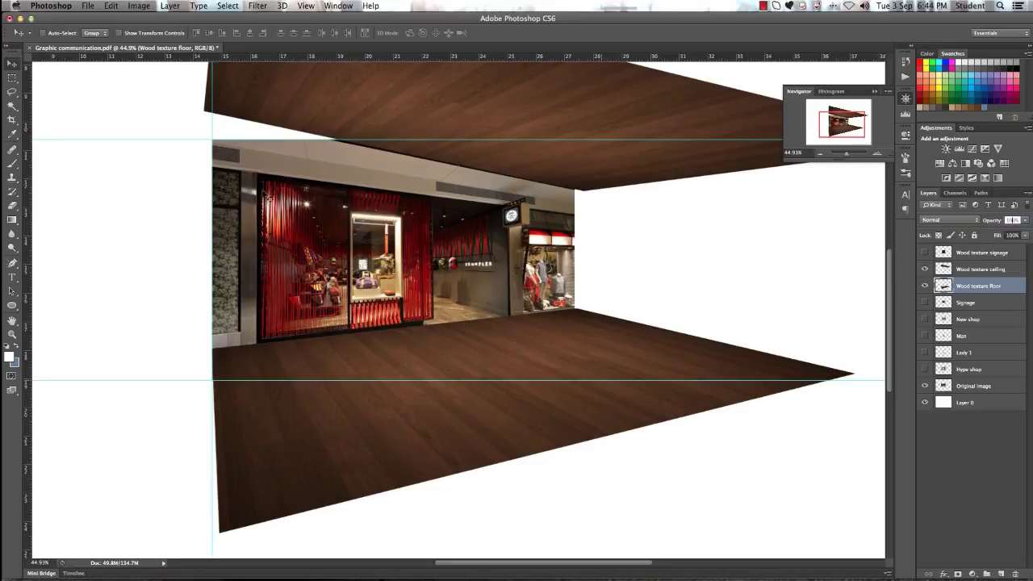
Add a vertical guide on the photo's right edge at 27.36 cm and zoom the view to about 70%.
drag(28, 208, 574, 336)
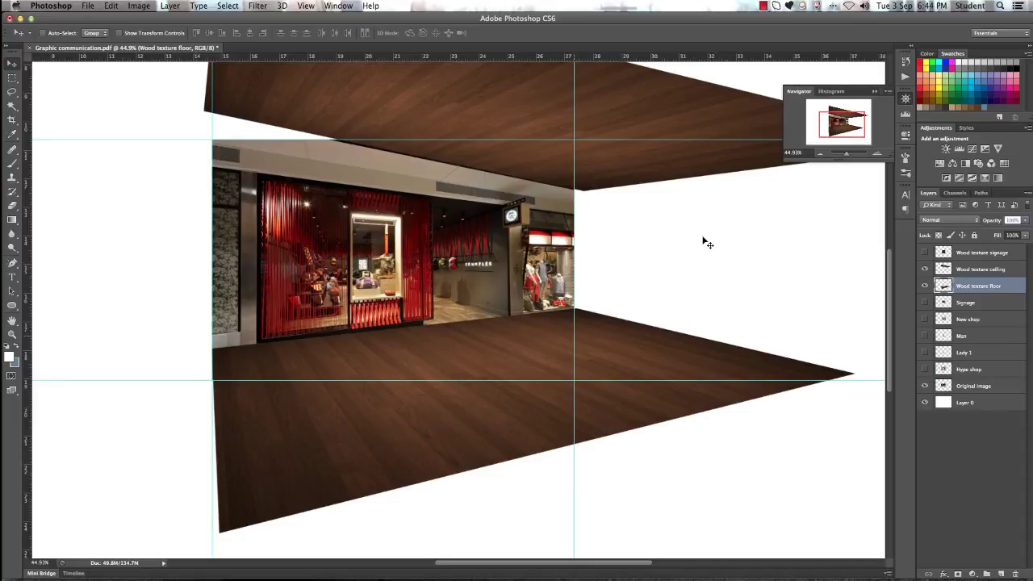
drag(516, 346, 565, 366)
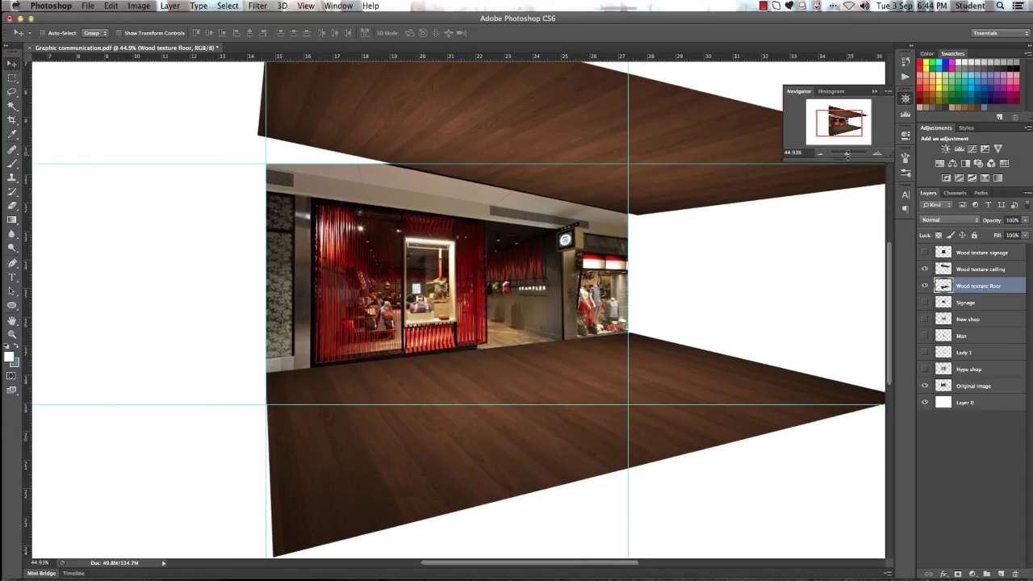
drag(846, 154, 848, 157)
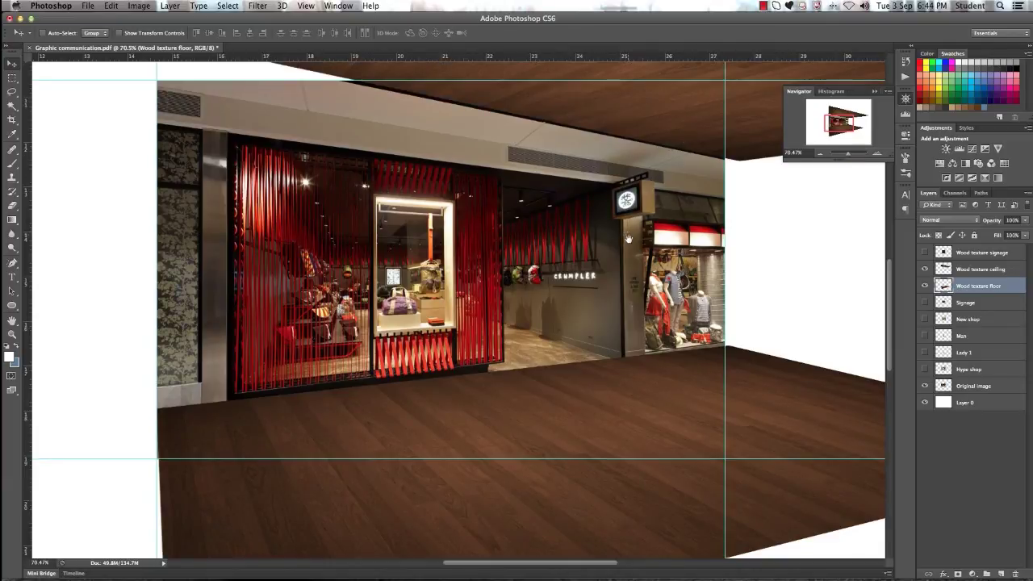
drag(627, 237, 639, 264)
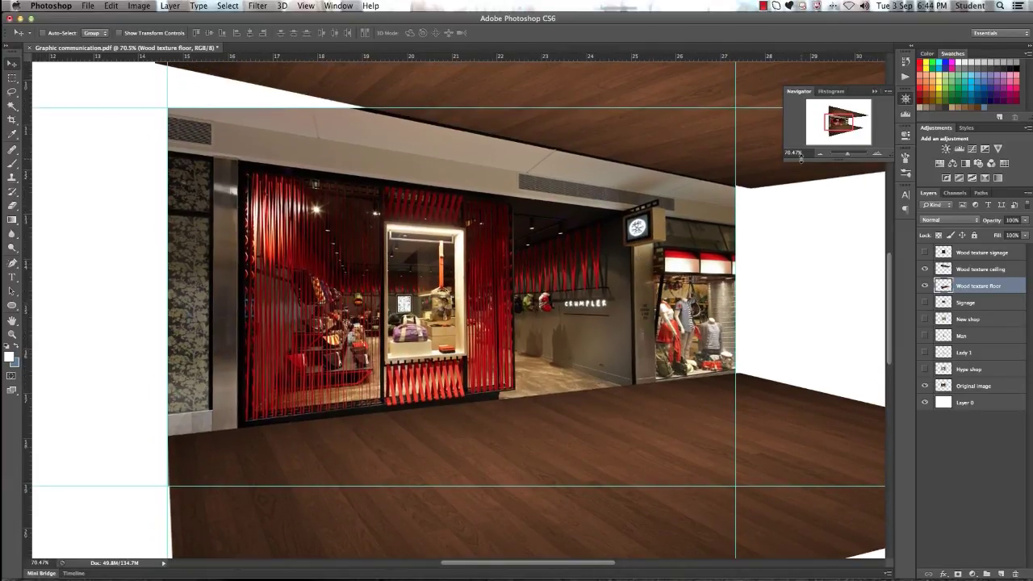
drag(803, 152, 776, 157)
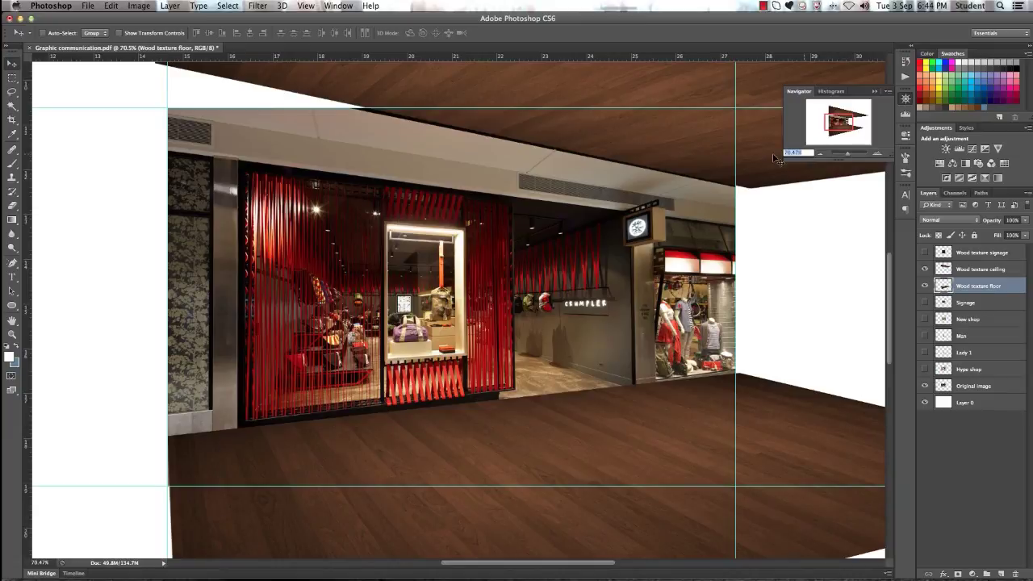